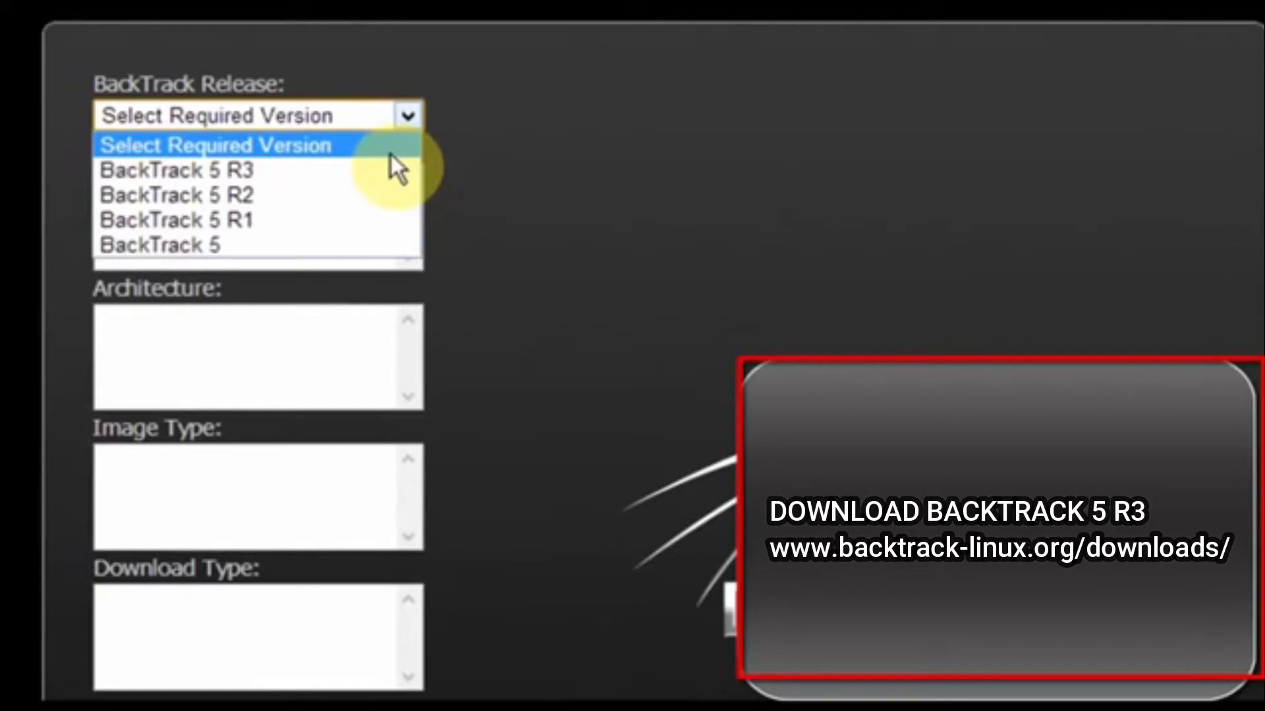
Download the BackTrack 5 R3 image with KDE window manager, 32 architecture, ISO image type and Direct download type
left_click(387, 165)
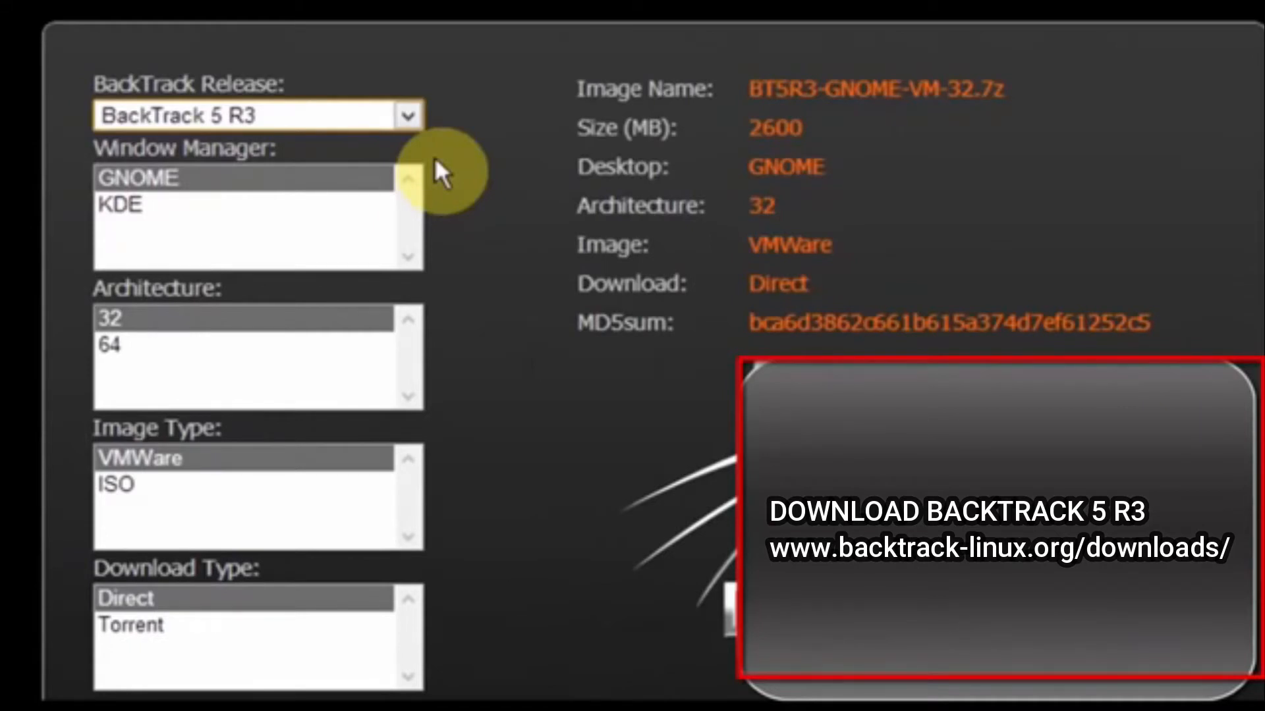
left_click(367, 208)
left_click(370, 182)
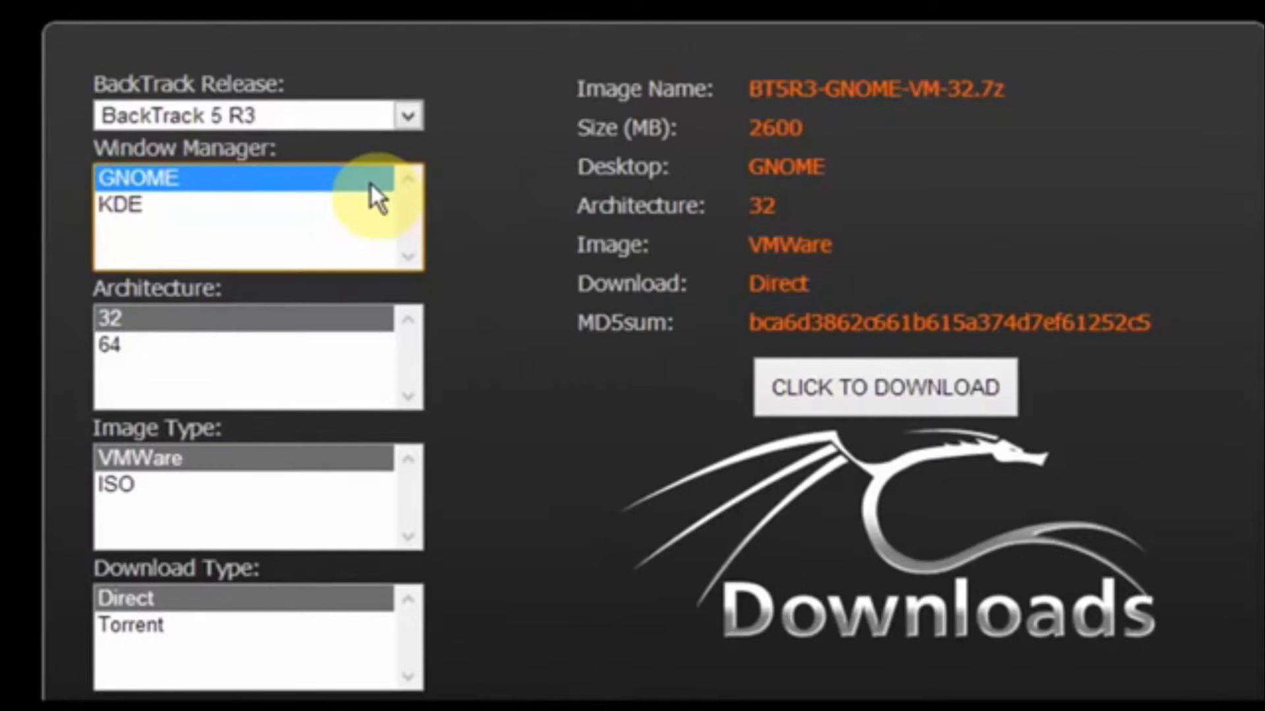
left_click(376, 206)
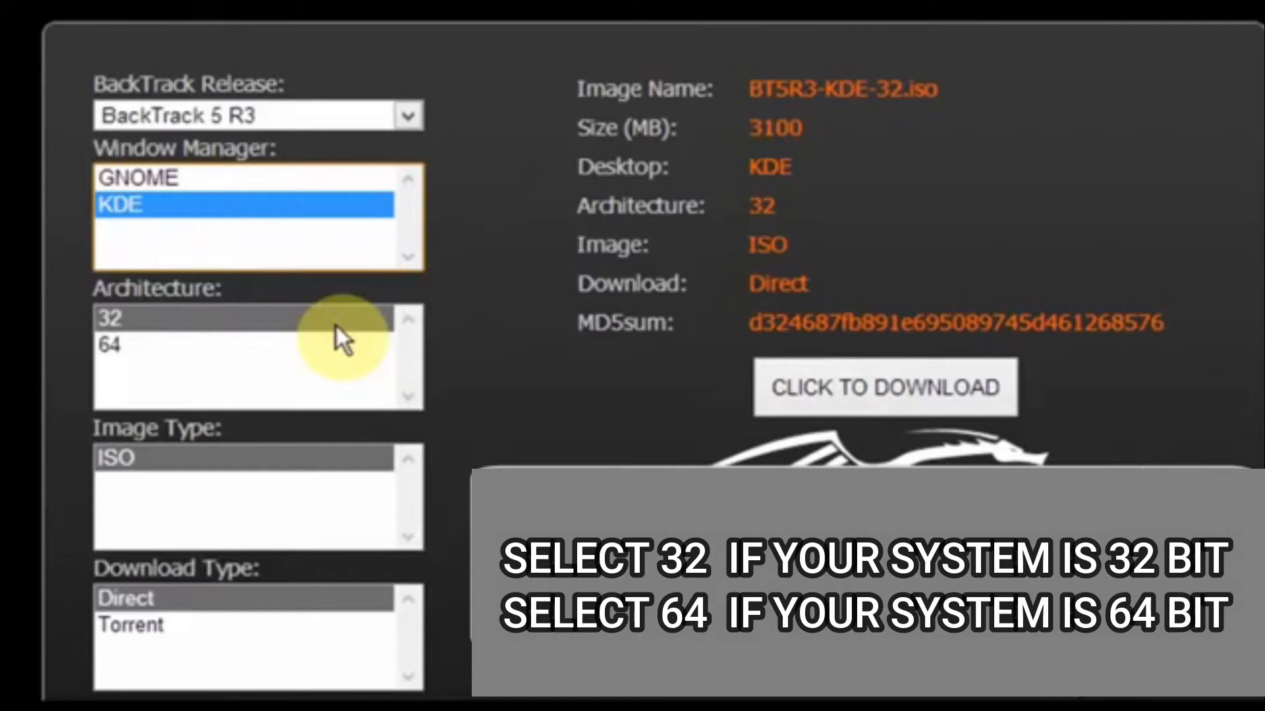
left_click(328, 455)
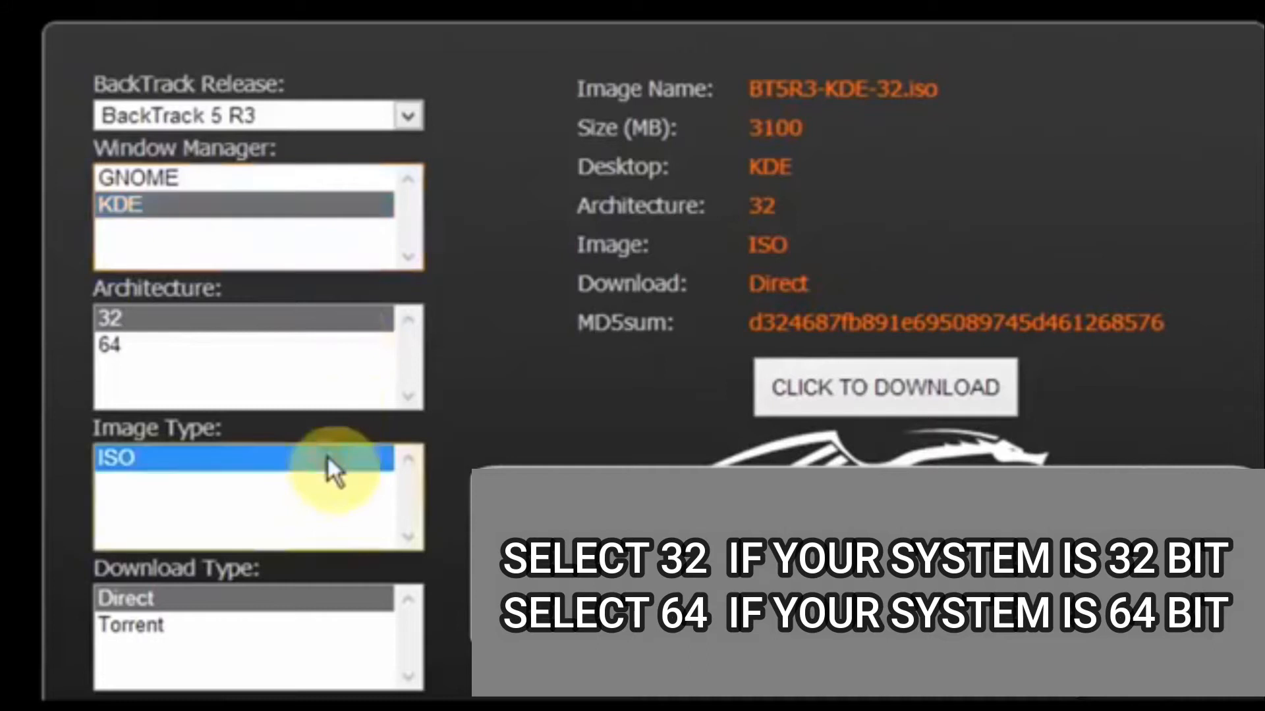
left_click(307, 596)
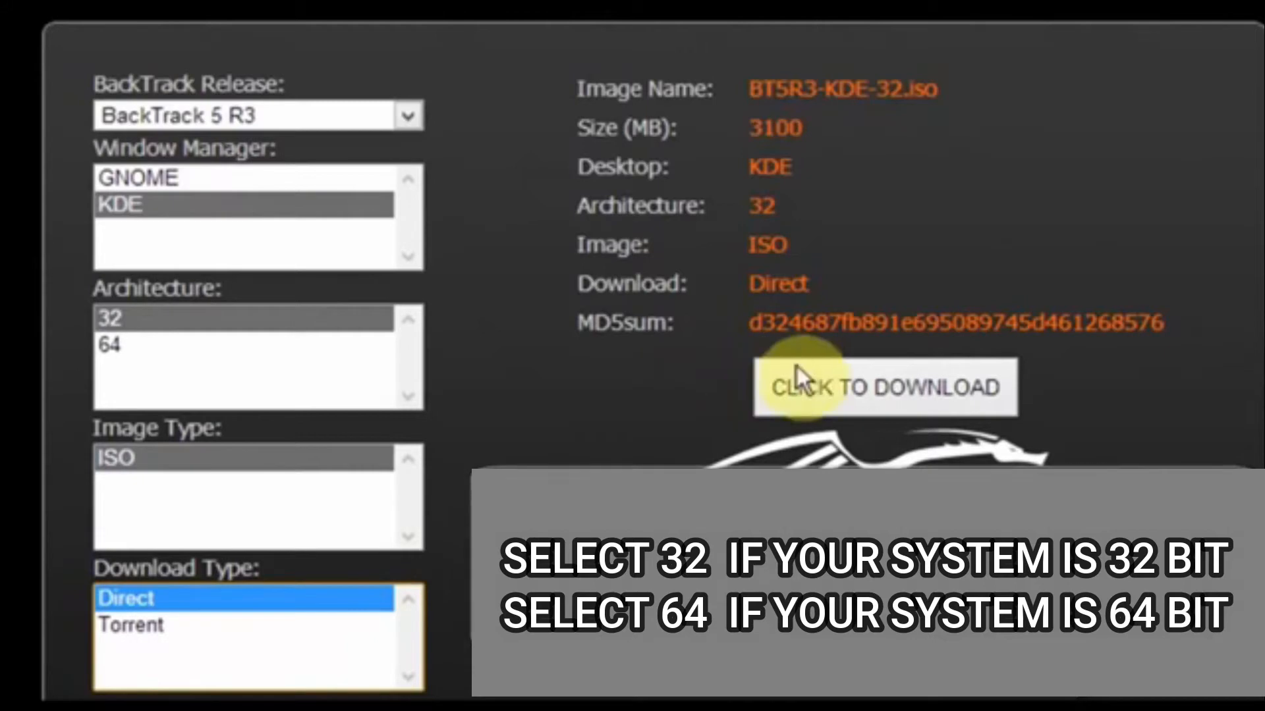
left_click(881, 410)
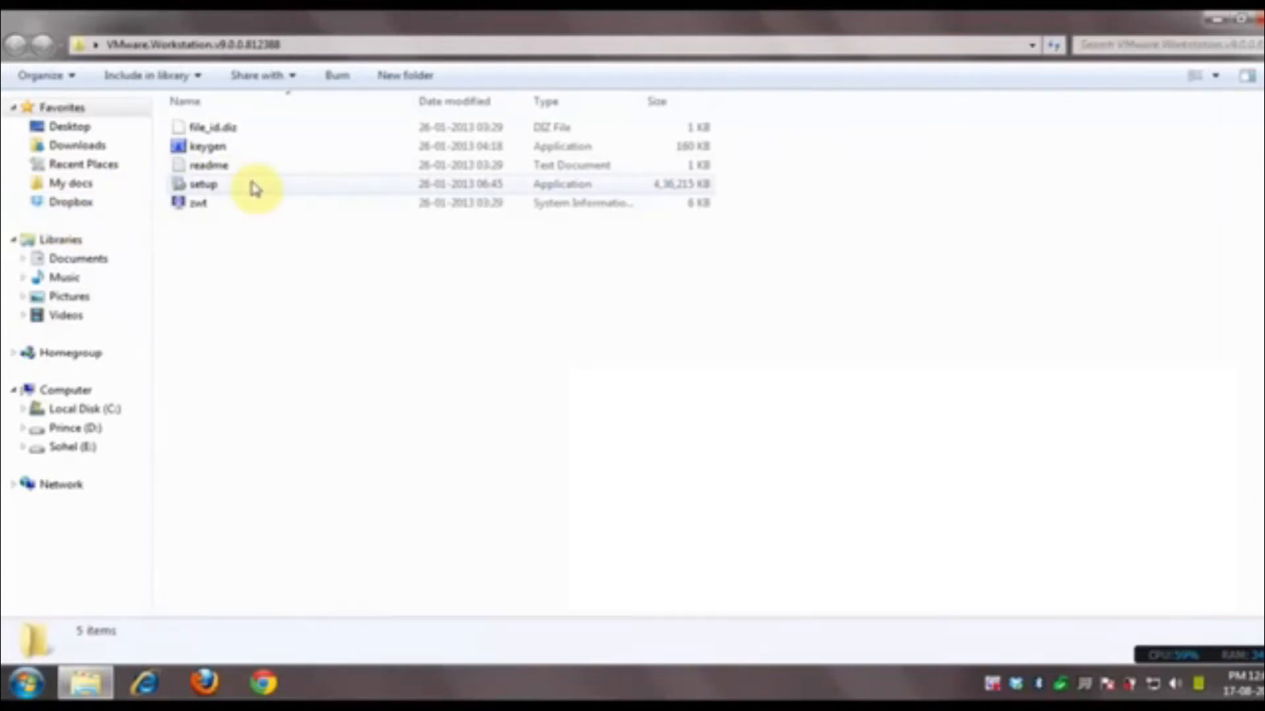
Run the VMware Workstation setup and start a Typical installation with startup update checks on and the improvement program off
double_click(252, 185)
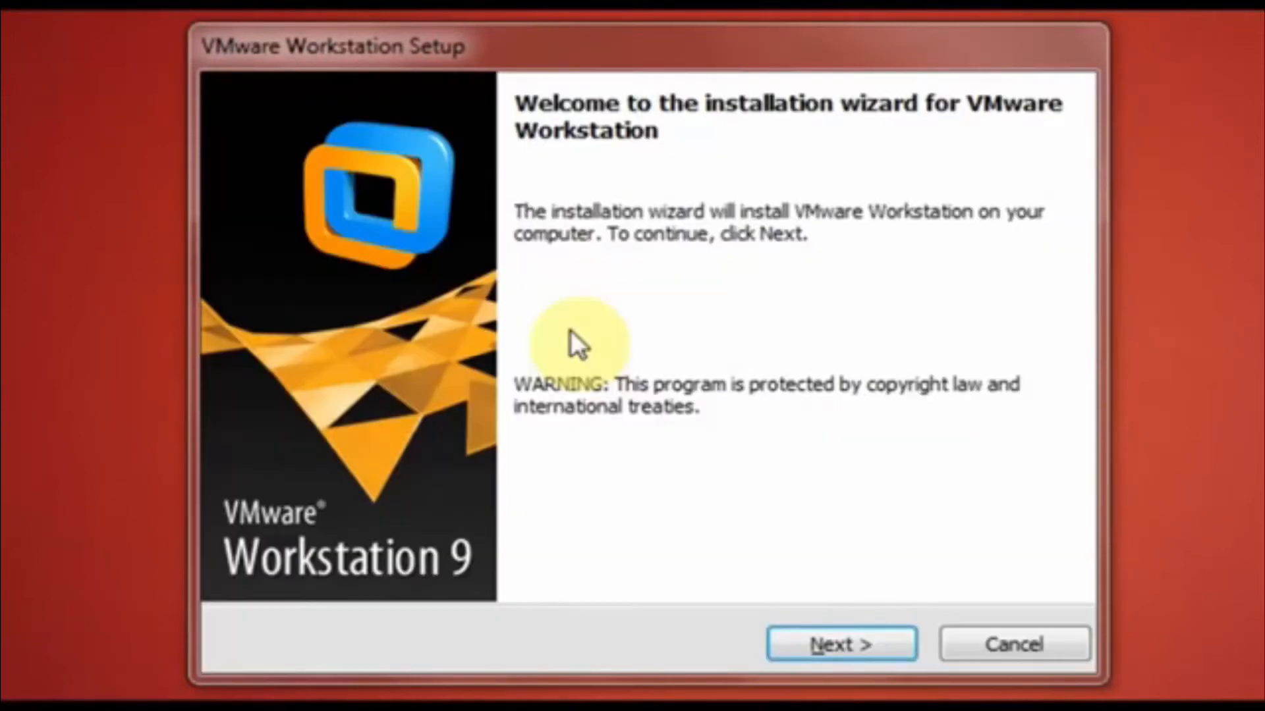
left_click(863, 647)
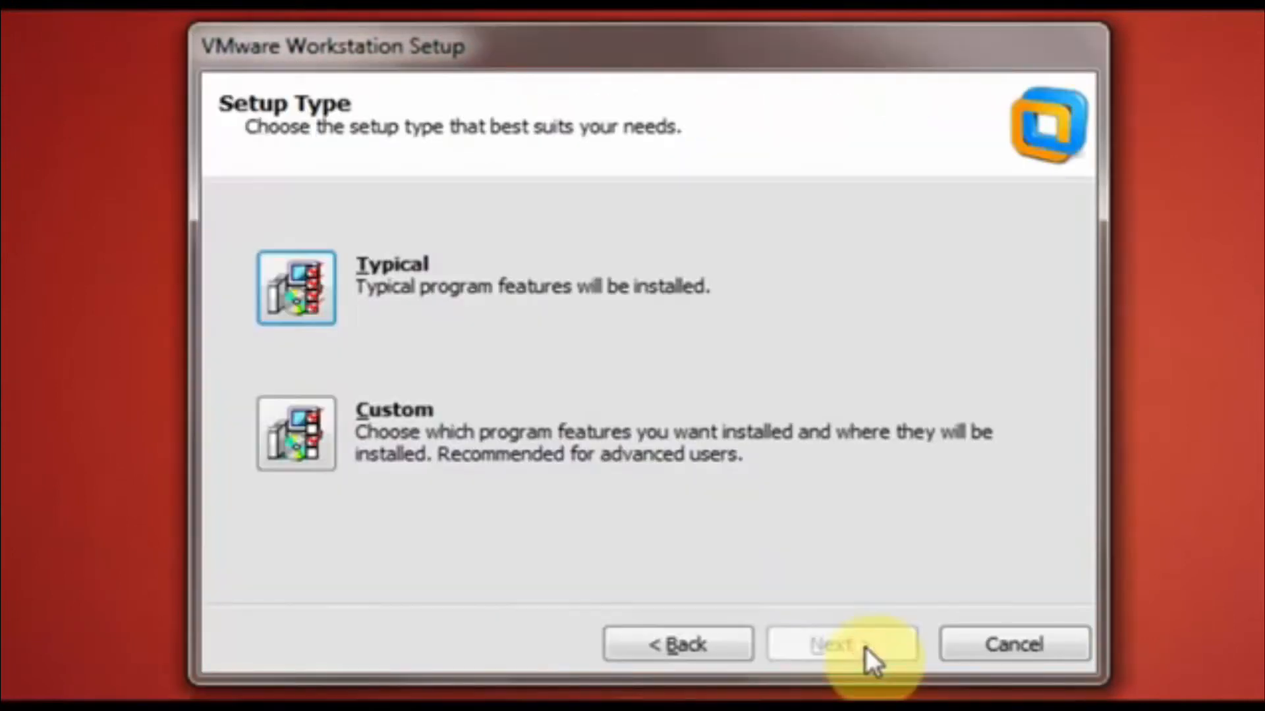
left_click(297, 274)
left_click(791, 642)
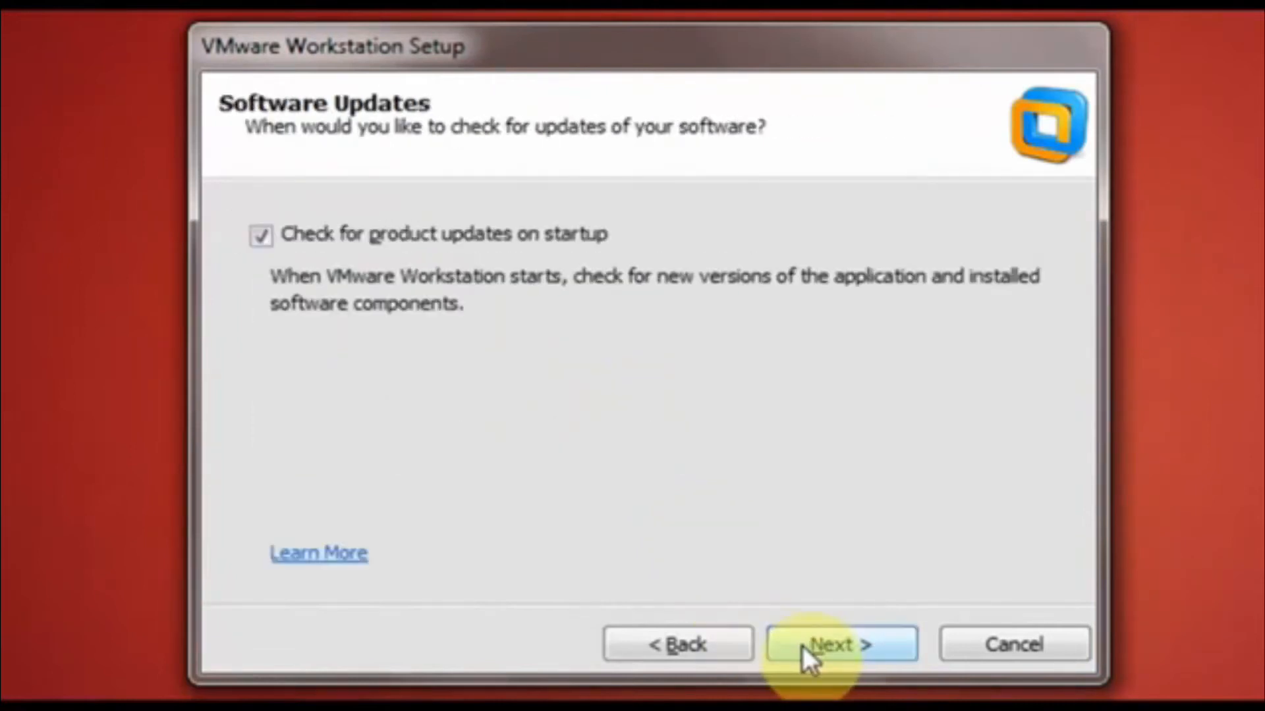
left_click(801, 643)
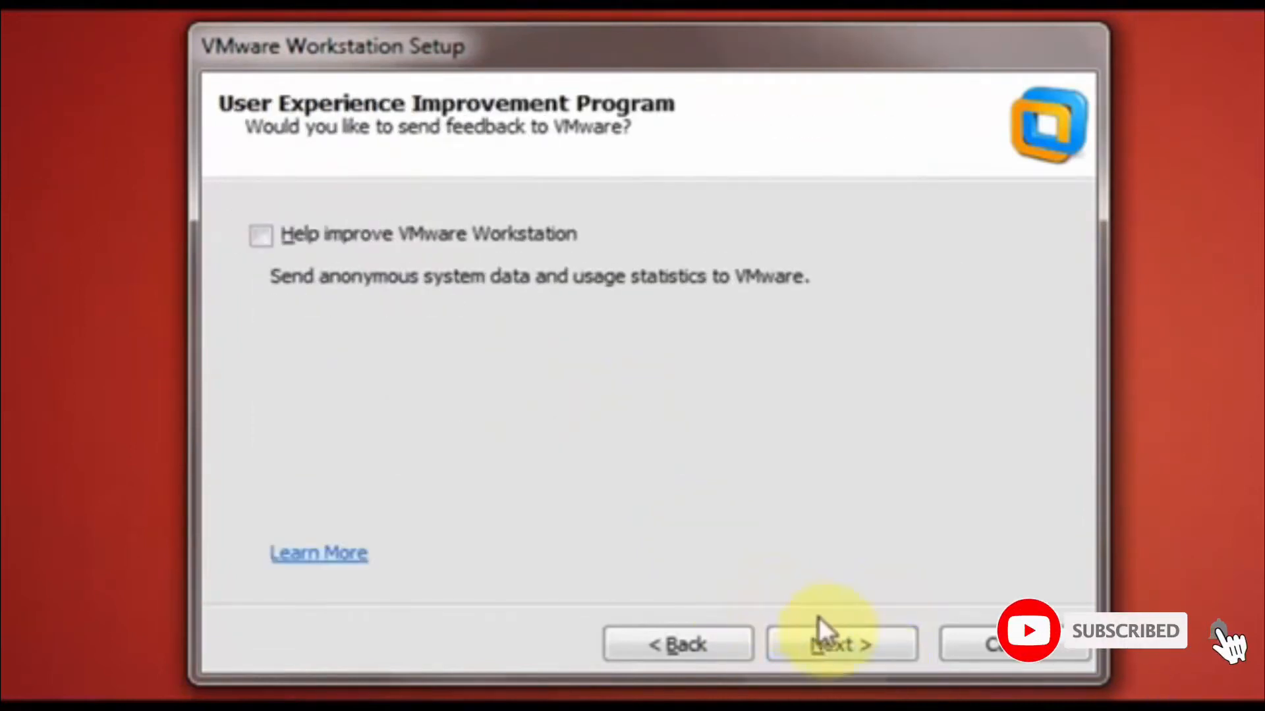
left_click(839, 635)
left_click(837, 642)
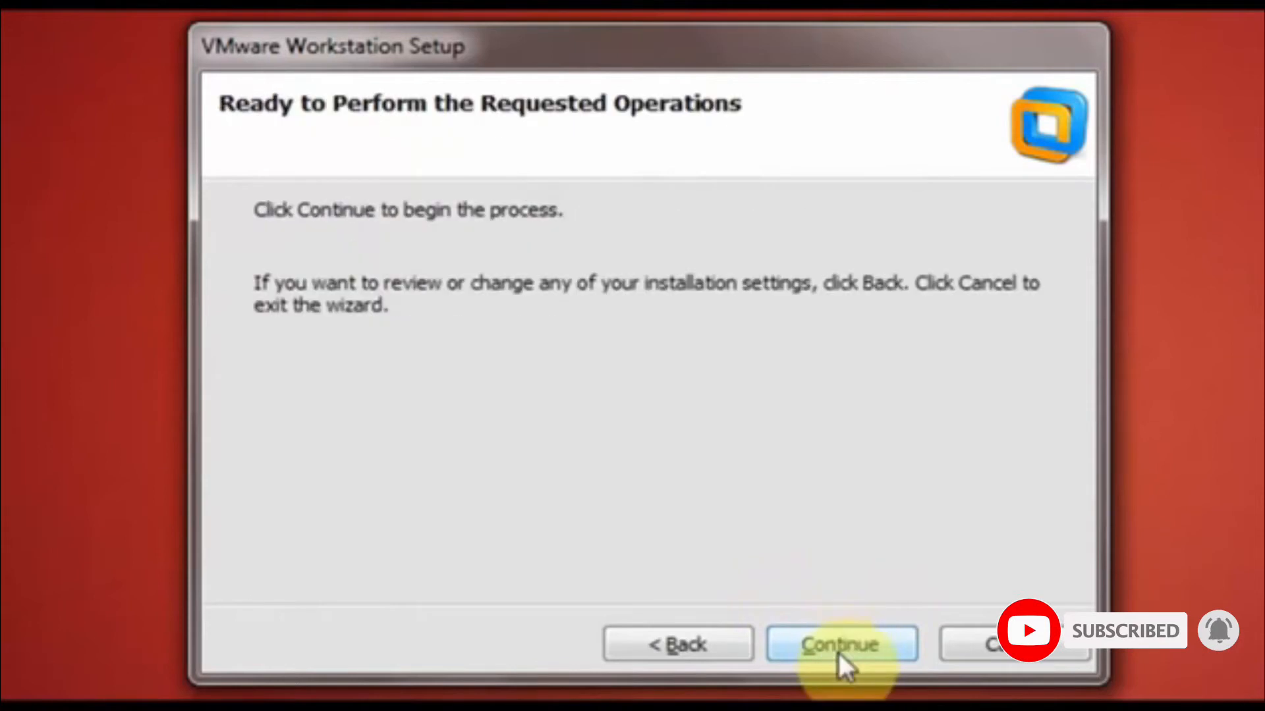
left_click(838, 653)
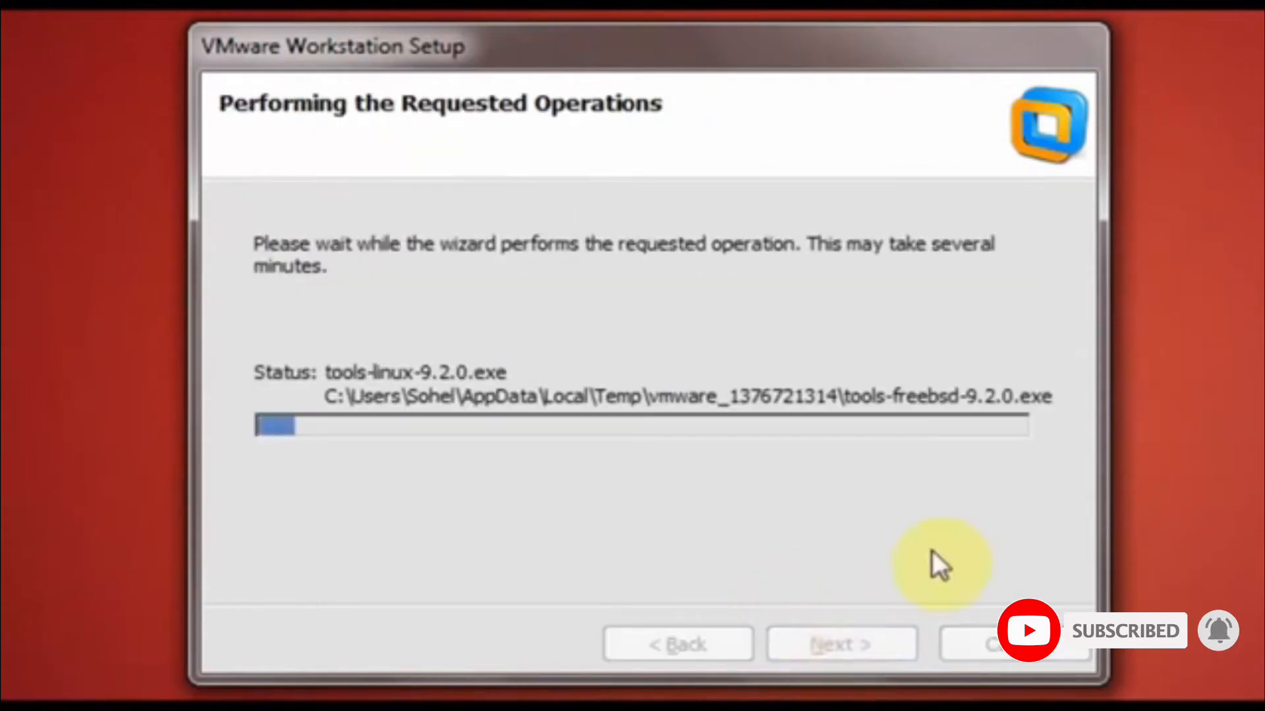
Paste the licence key to complete the VMware Workstation setup and accept the end user license agreement
key("ctrl+v")
left_click(912, 646)
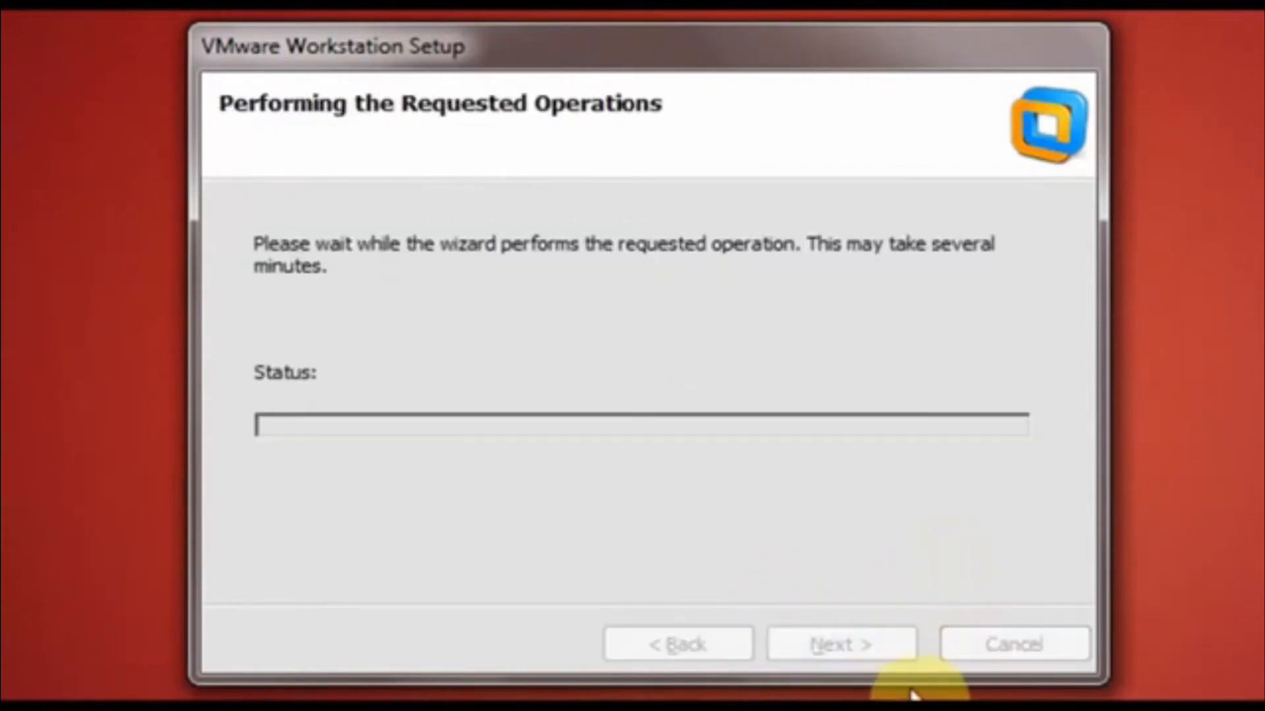
left_click(876, 644)
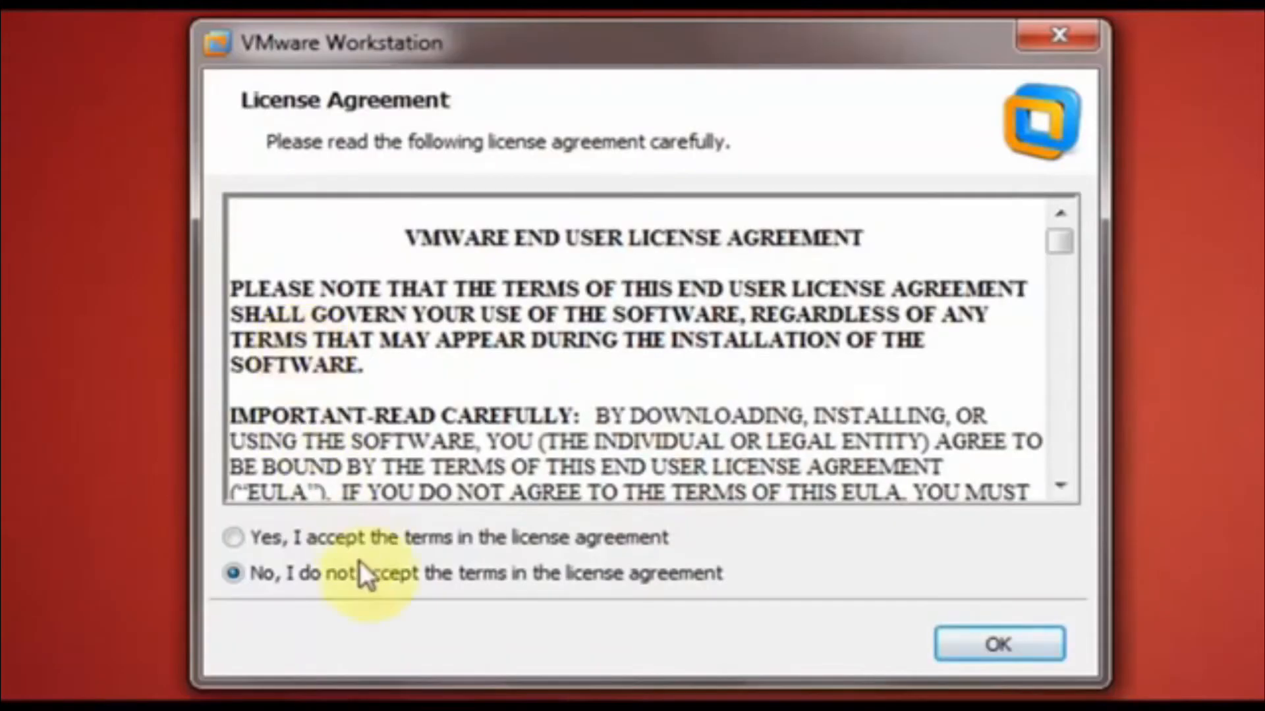
left_click(378, 540)
left_click(998, 645)
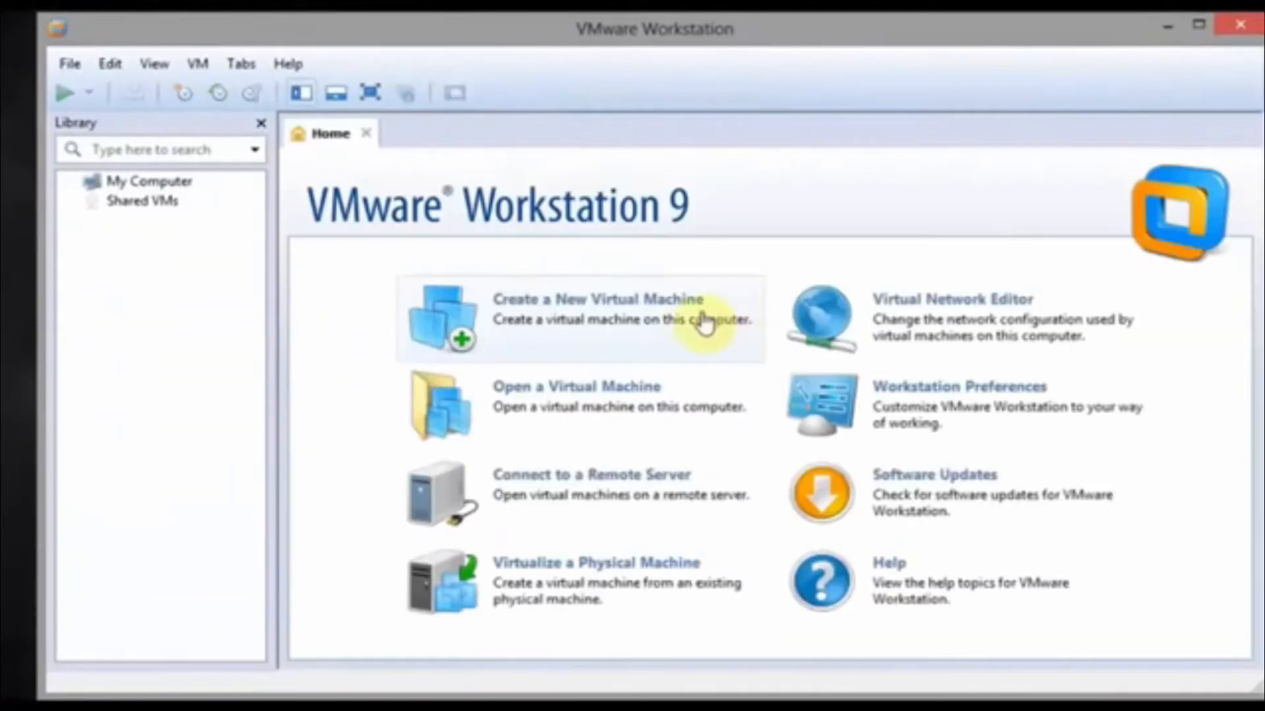
Start a new virtual machine with the Typical configuration, using BT5R3-KDE-32.iso from the Softwears\BT5R3-KDE-32 folder as installer disc image
left_click(606, 316)
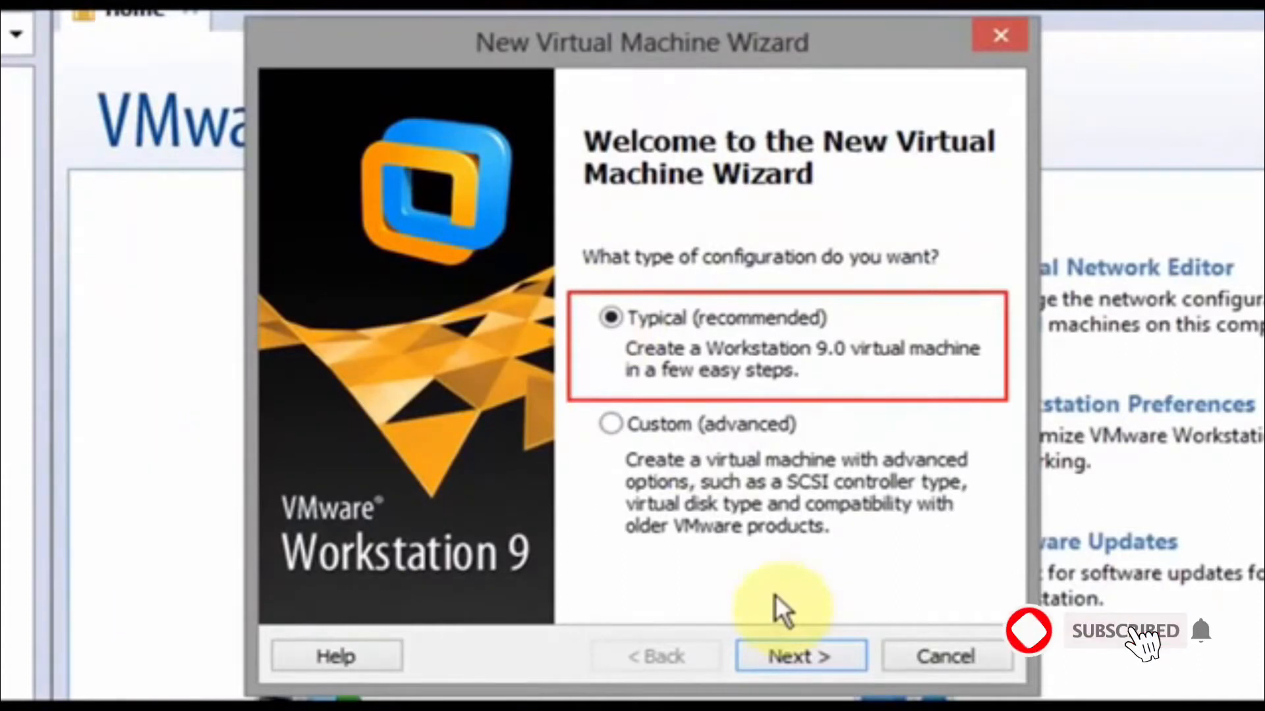
left_click(816, 655)
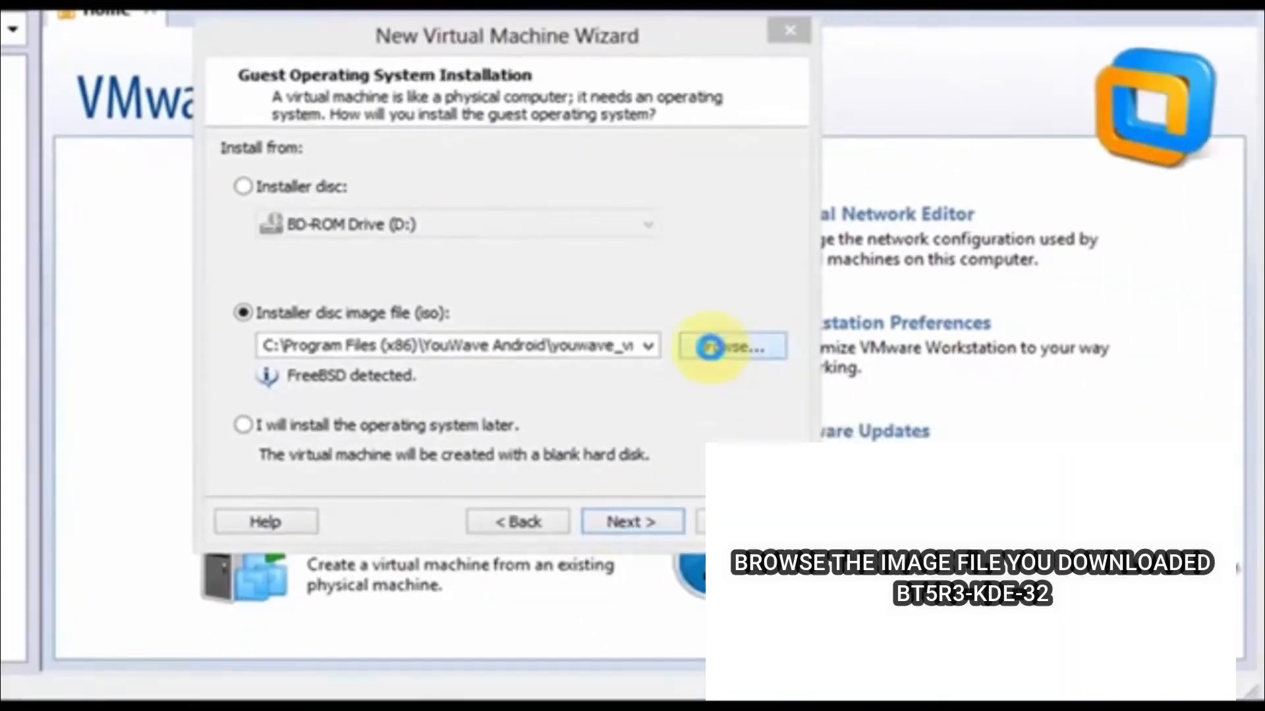
left_click(816, 398)
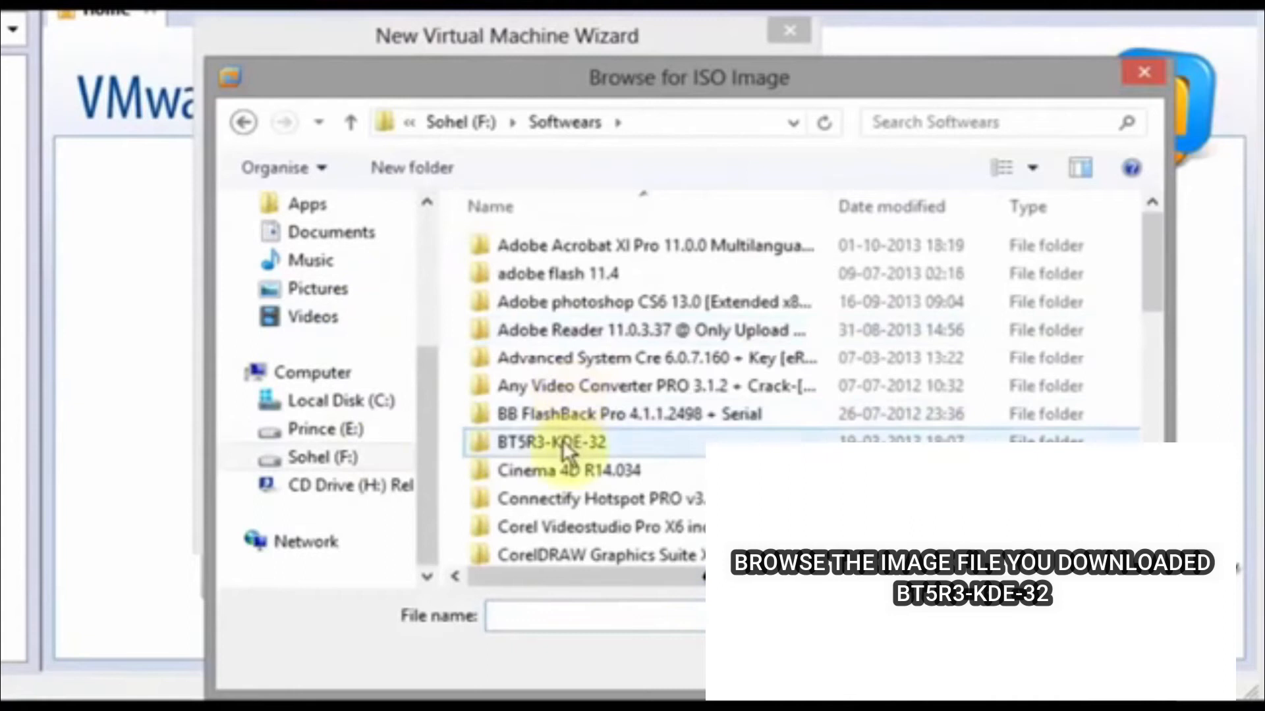
double_click(562, 440)
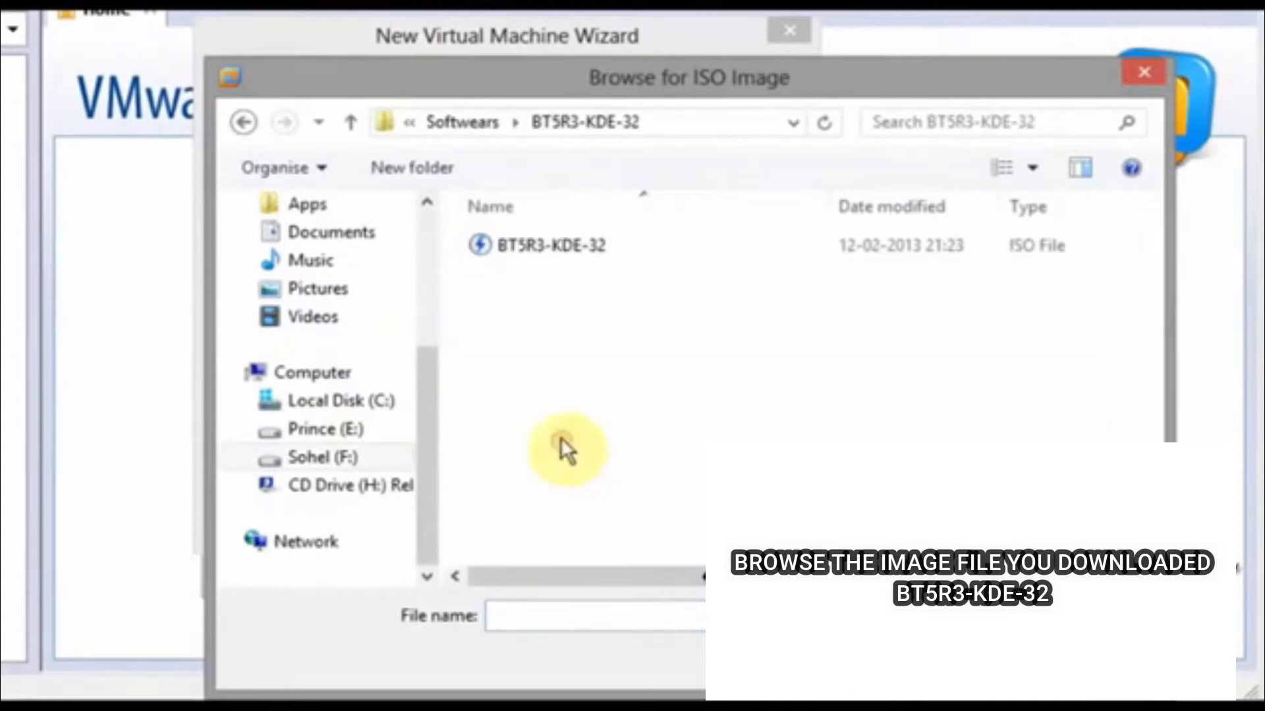
left_click(556, 252)
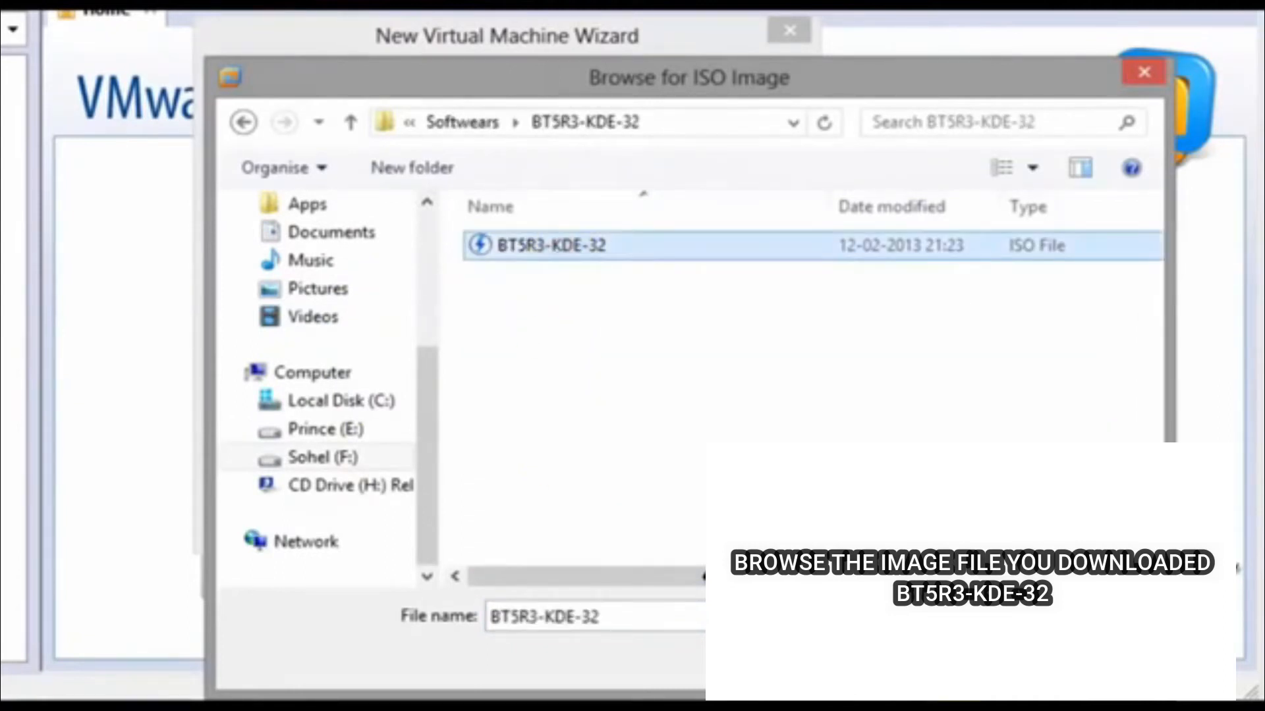
key("Tab")
key("Return")
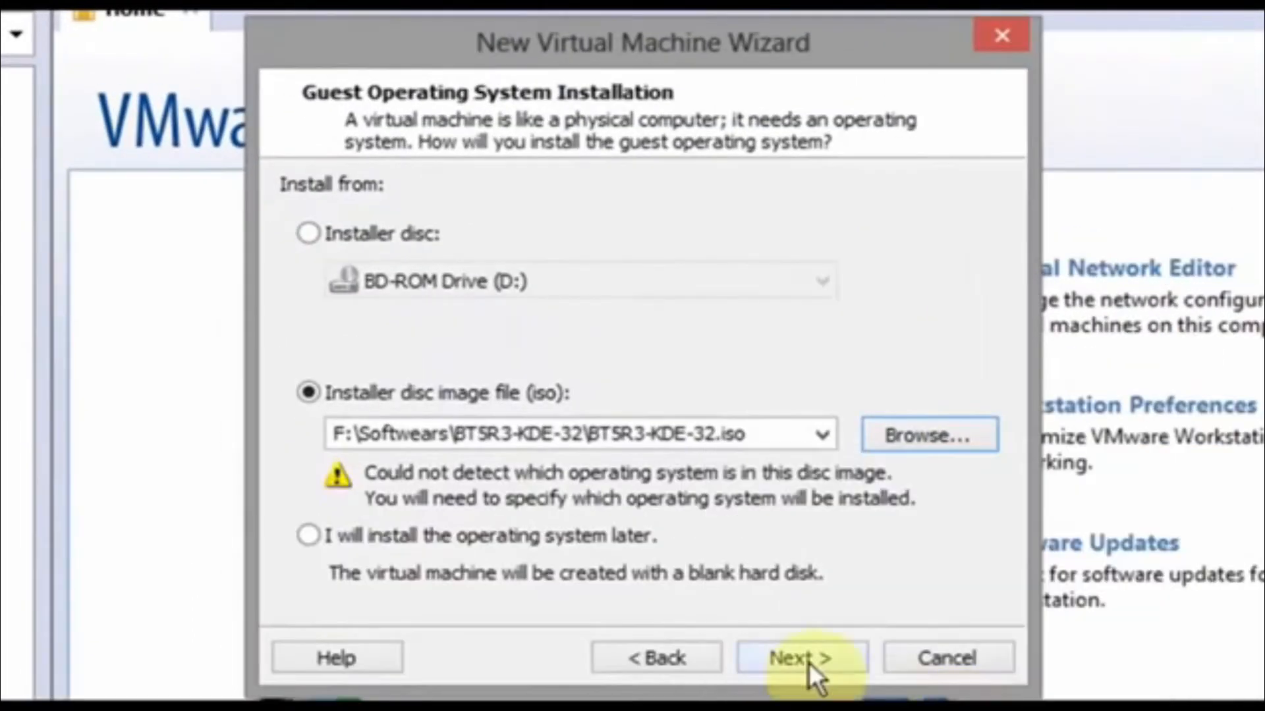
left_click(808, 658)
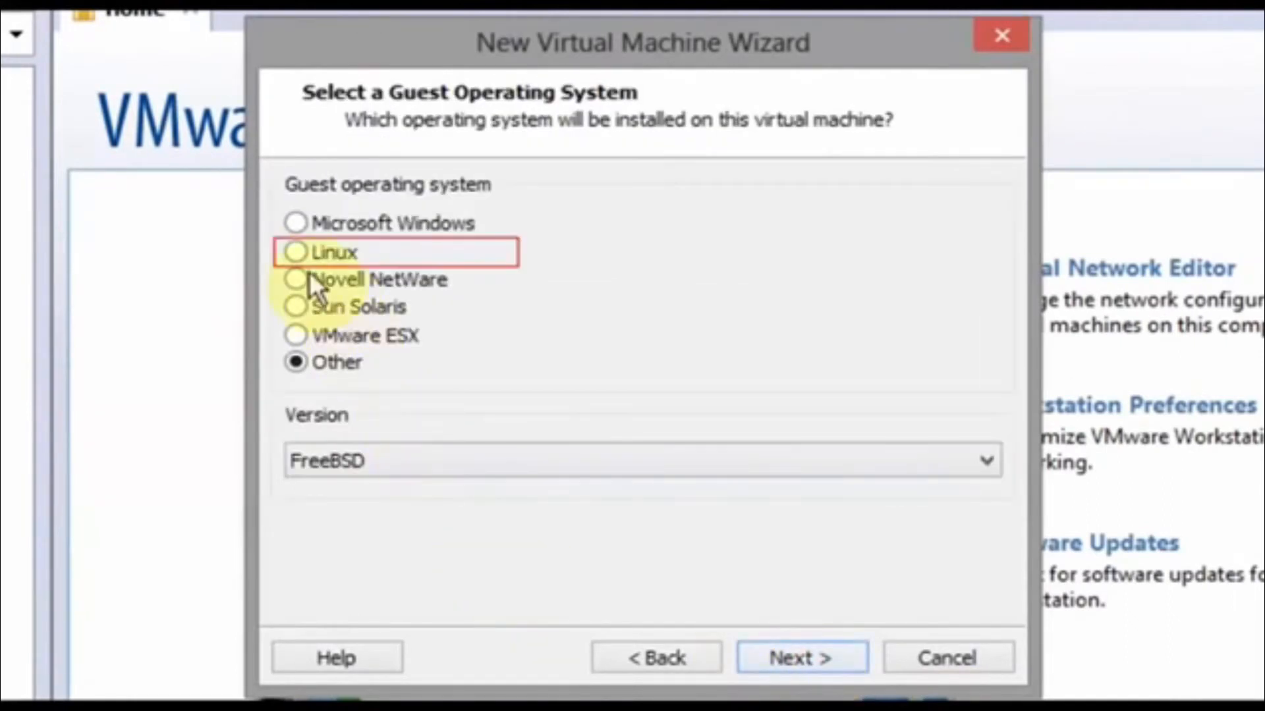
Set the guest operating system to Linux with version Ubuntu
left_click(296, 251)
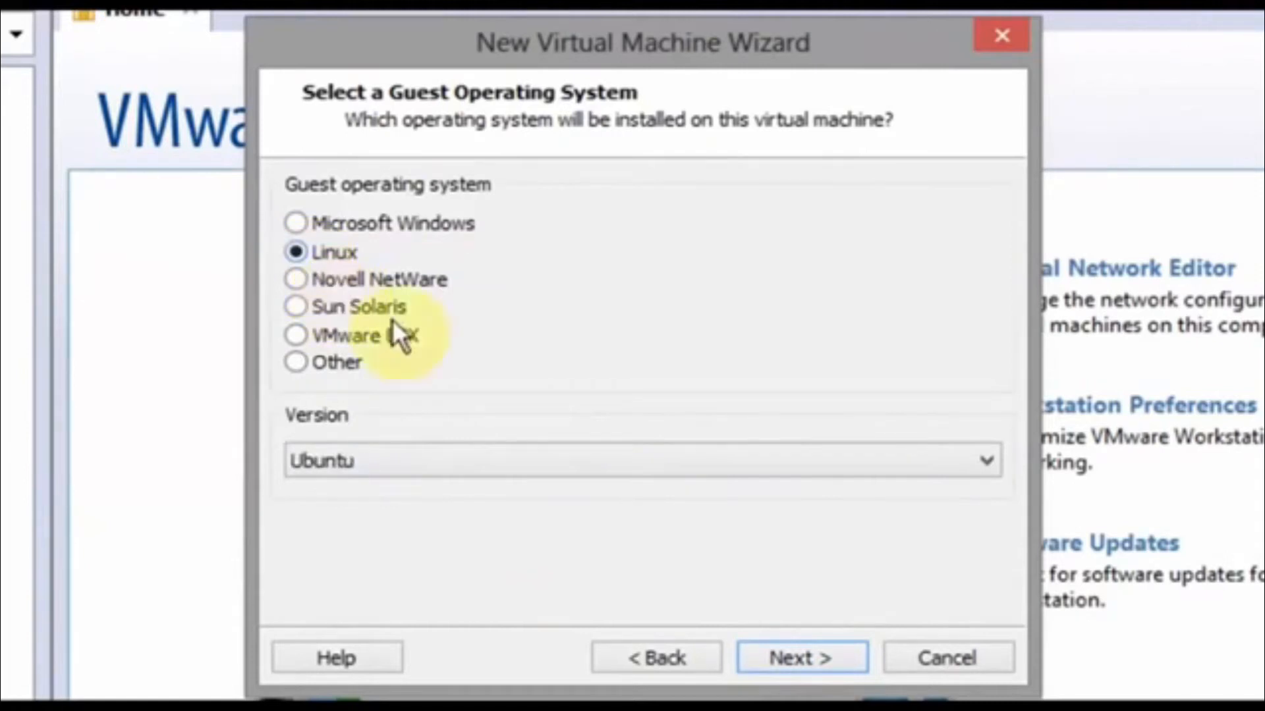
left_click(633, 461)
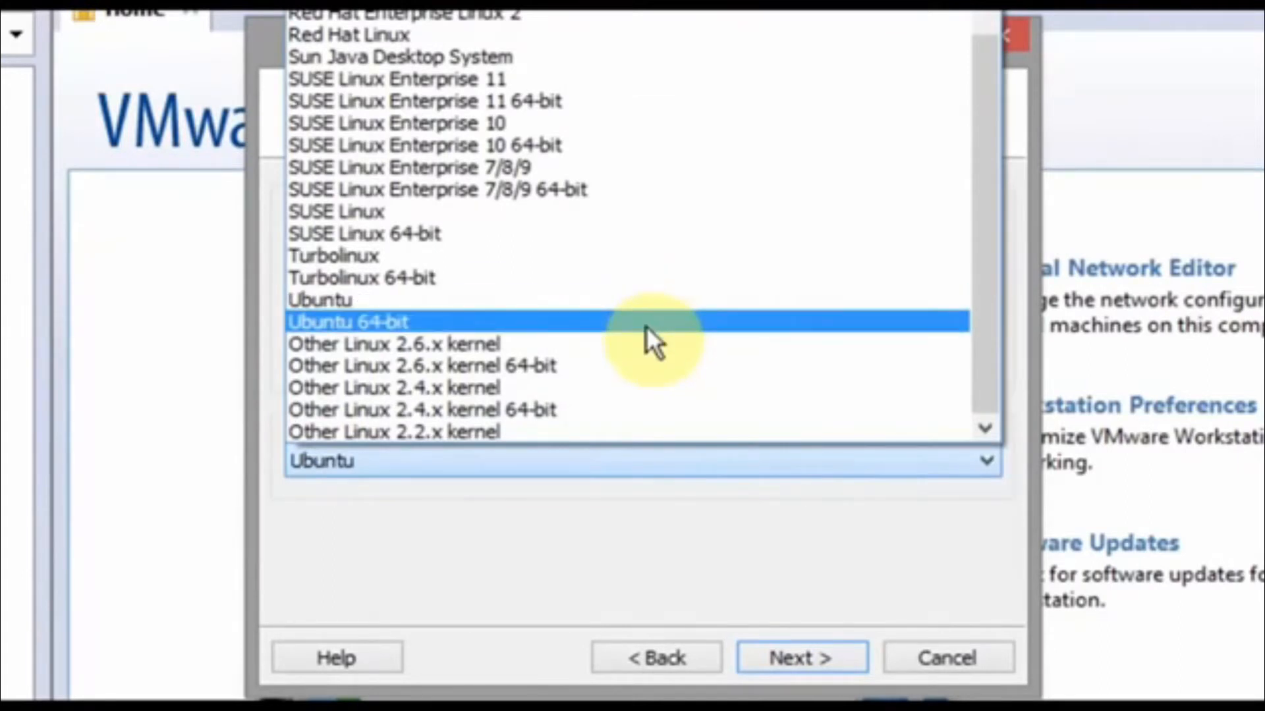
left_click(650, 304)
left_click(801, 665)
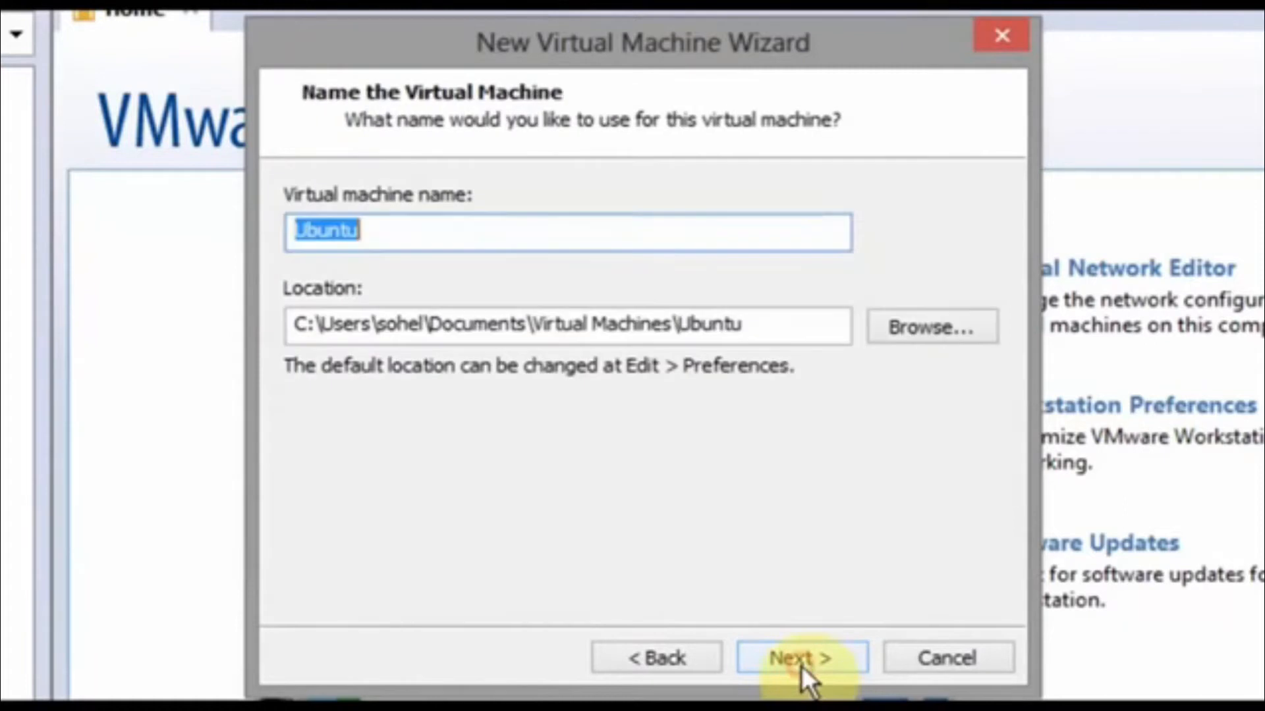
Name the virtual machine "Backtrack 5 R3- 32bits" and accept a 20 GB disk split into multiple files
type("Backtrack 5 ")
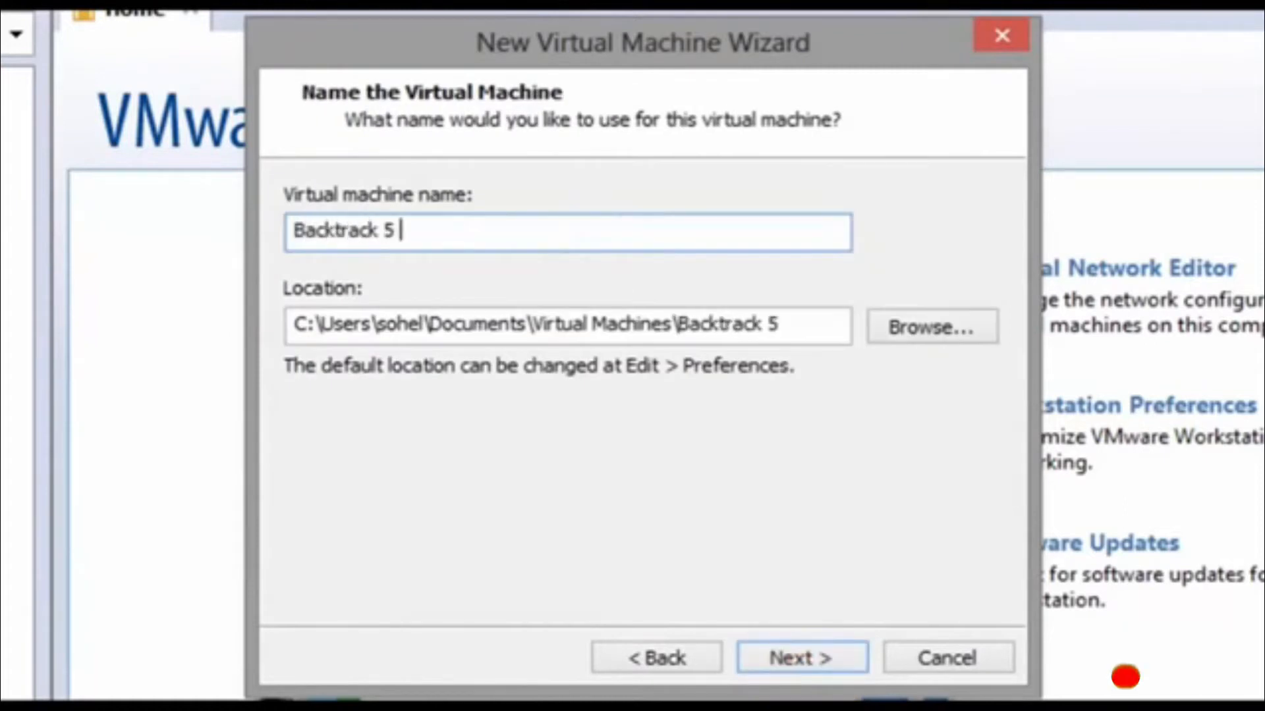
type("R3- 32bits")
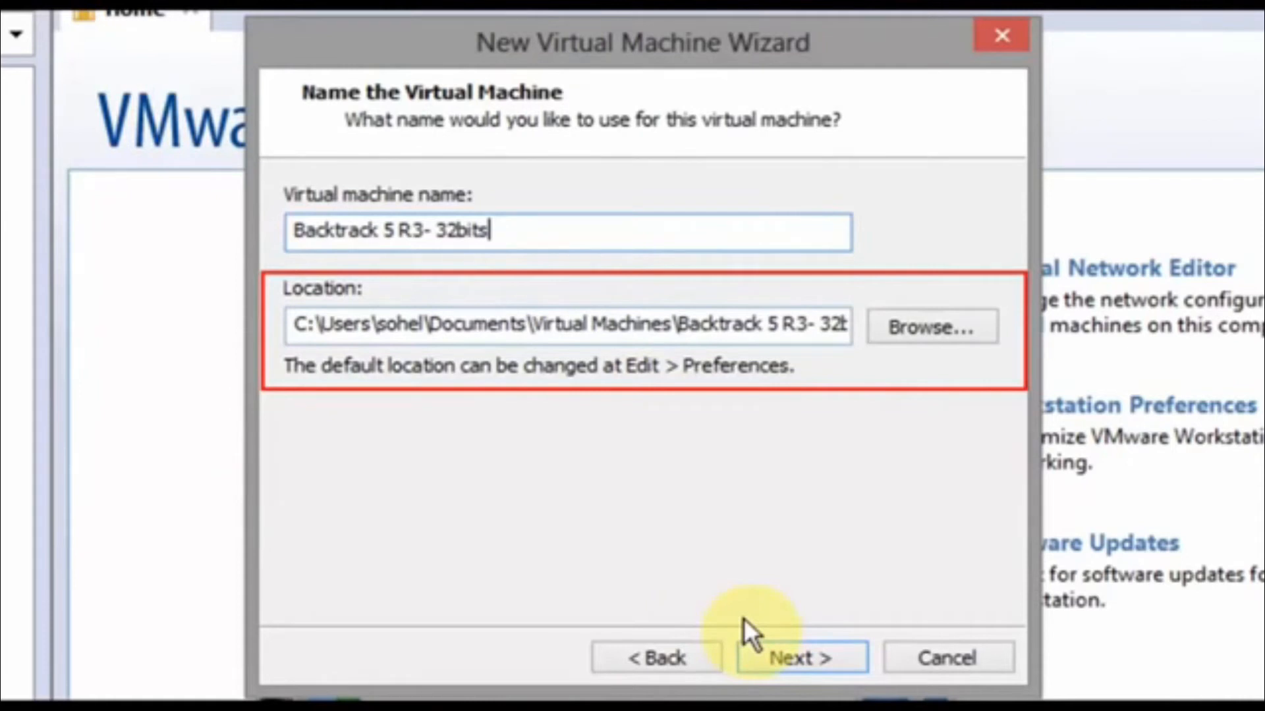
left_click(777, 666)
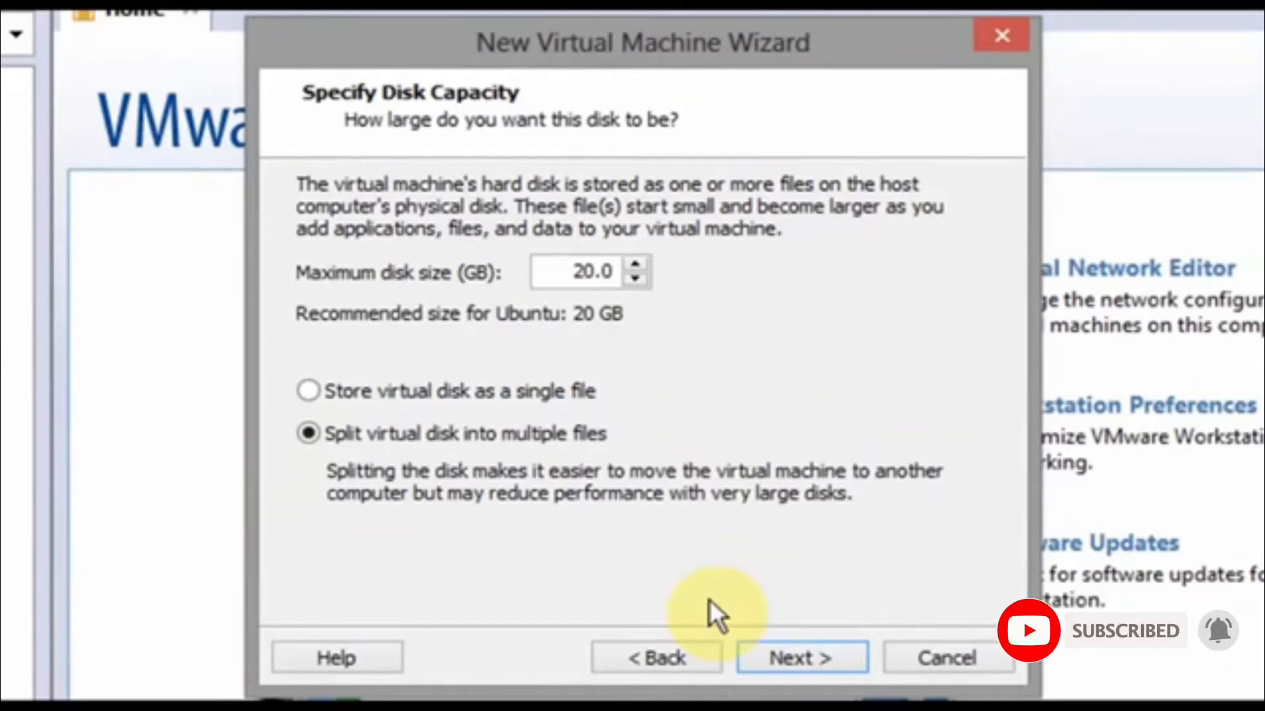
left_click(800, 658)
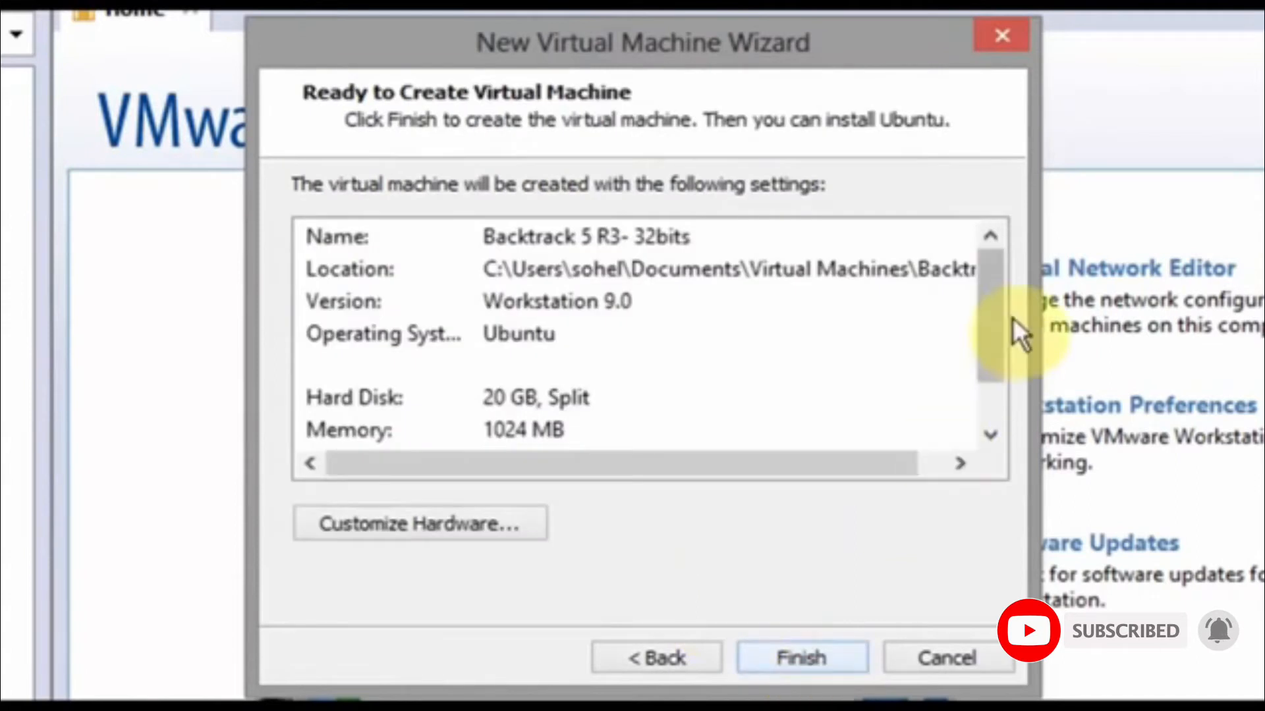
Review the summary and the memory and processor hardware settings, and finish creating the virtual machine
left_click_drag(995, 324, 1002, 366)
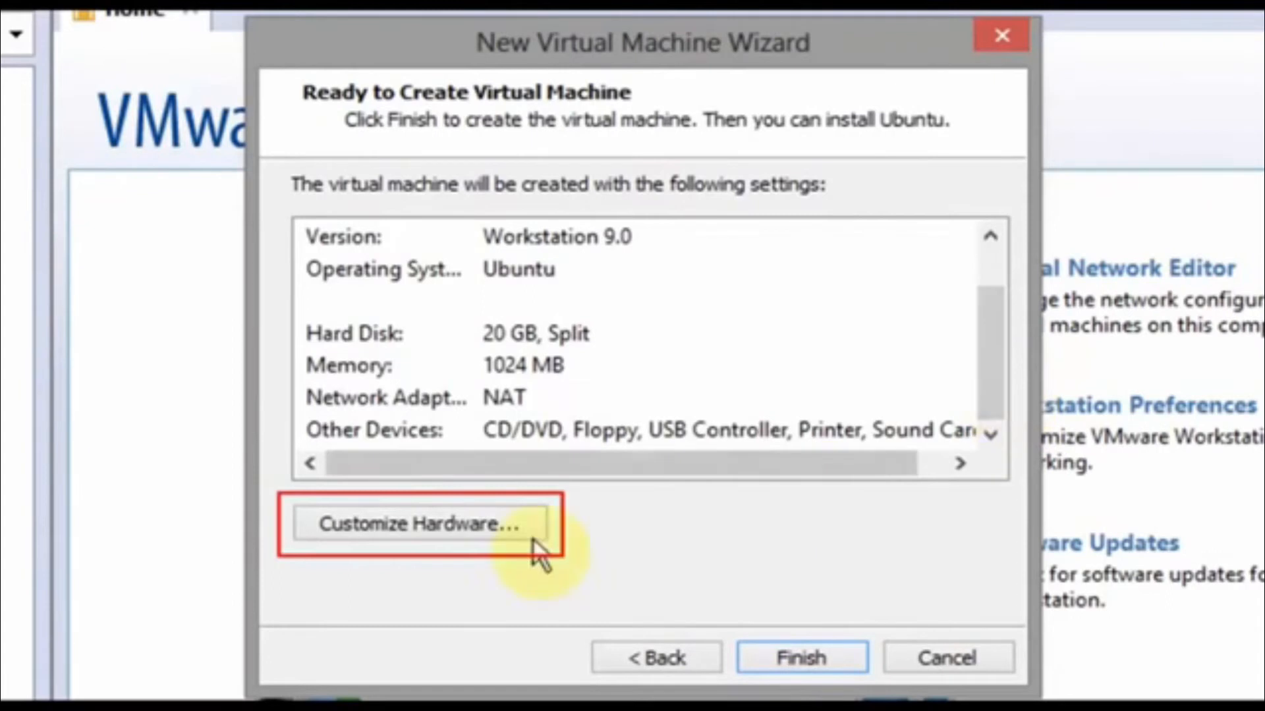
left_click(434, 531)
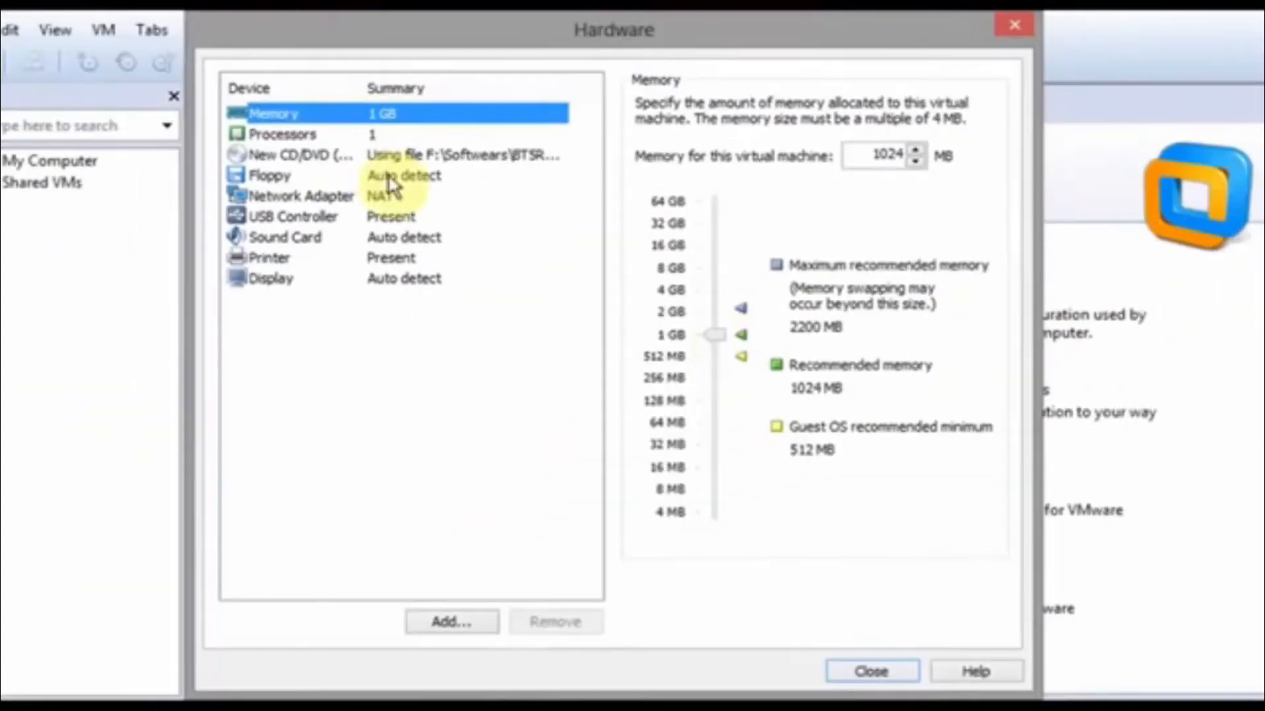
left_click(290, 135)
left_click(897, 669)
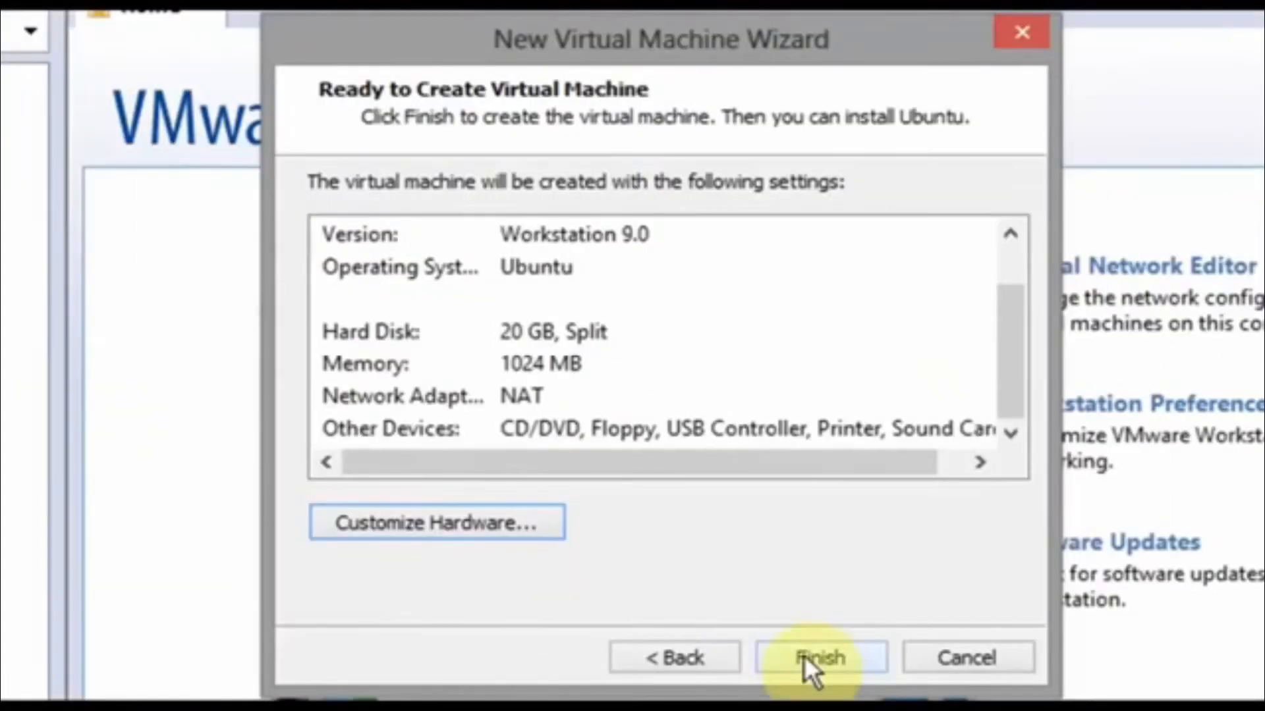
left_click(715, 573)
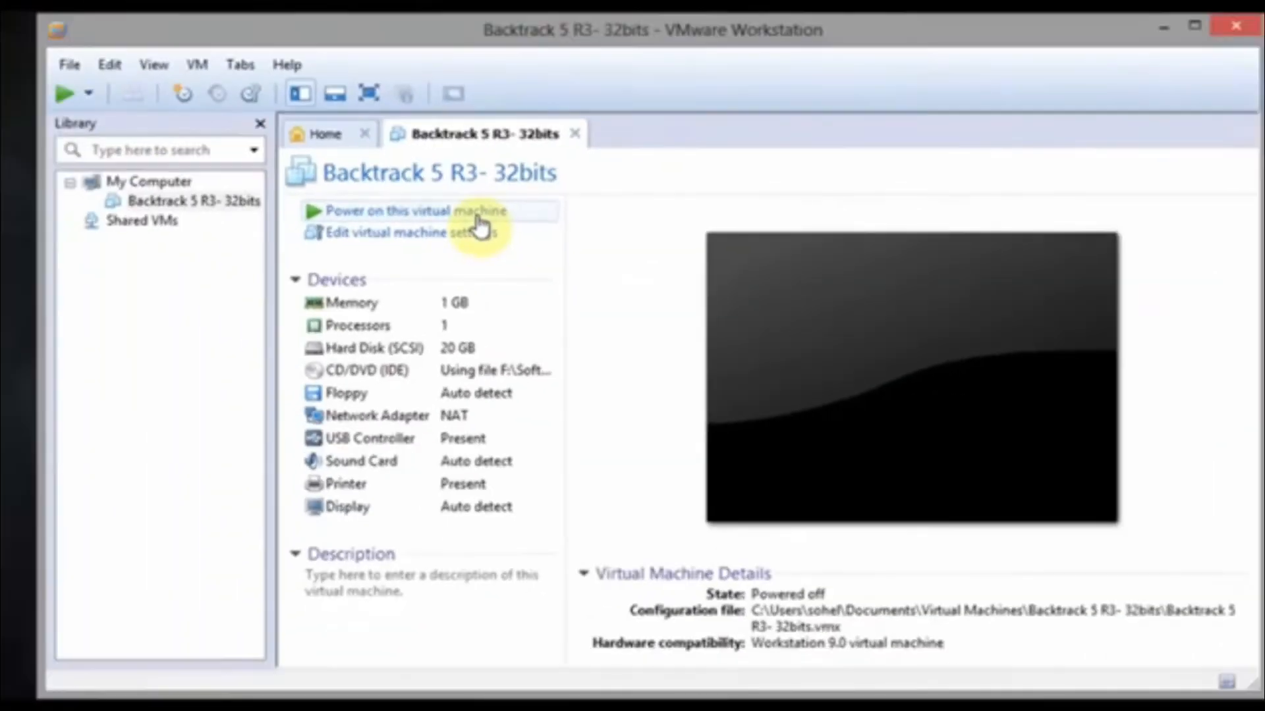
Power on the Backtrack 5 R3- 32bits virtual machine to boot from the BackTrack image
left_click(478, 217)
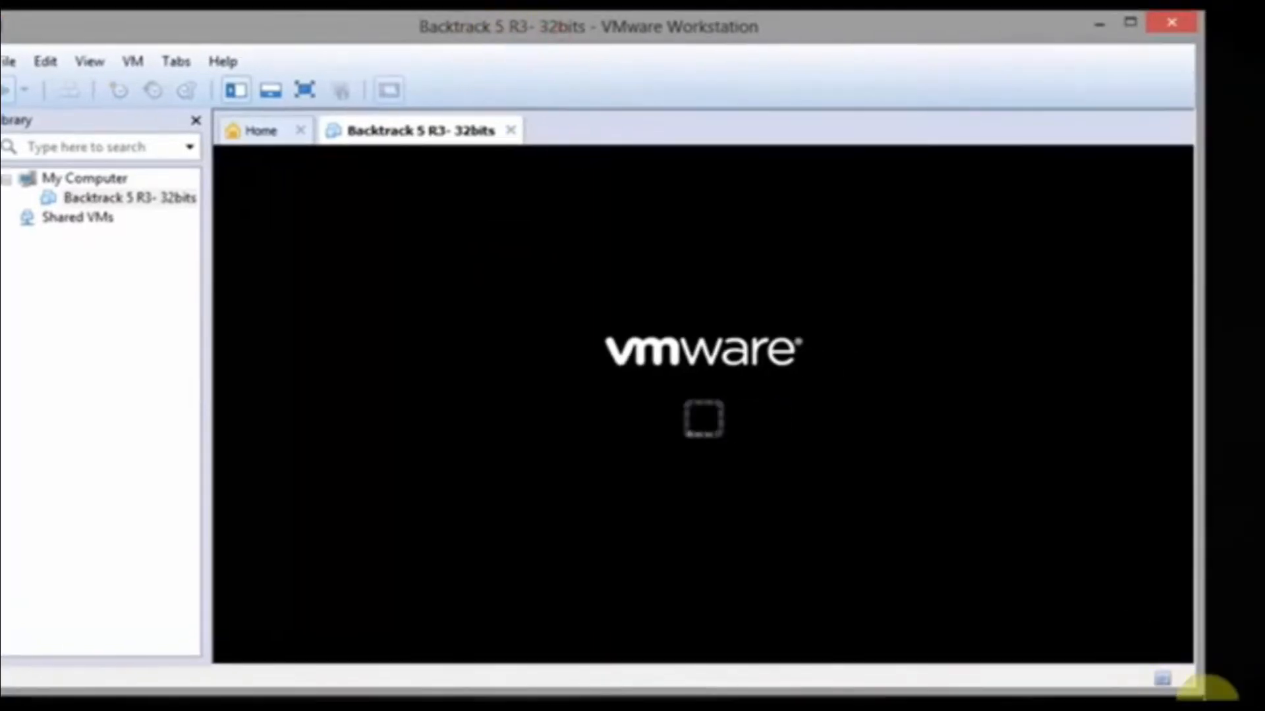
left_click_drag(1213, 691, 1263, 710)
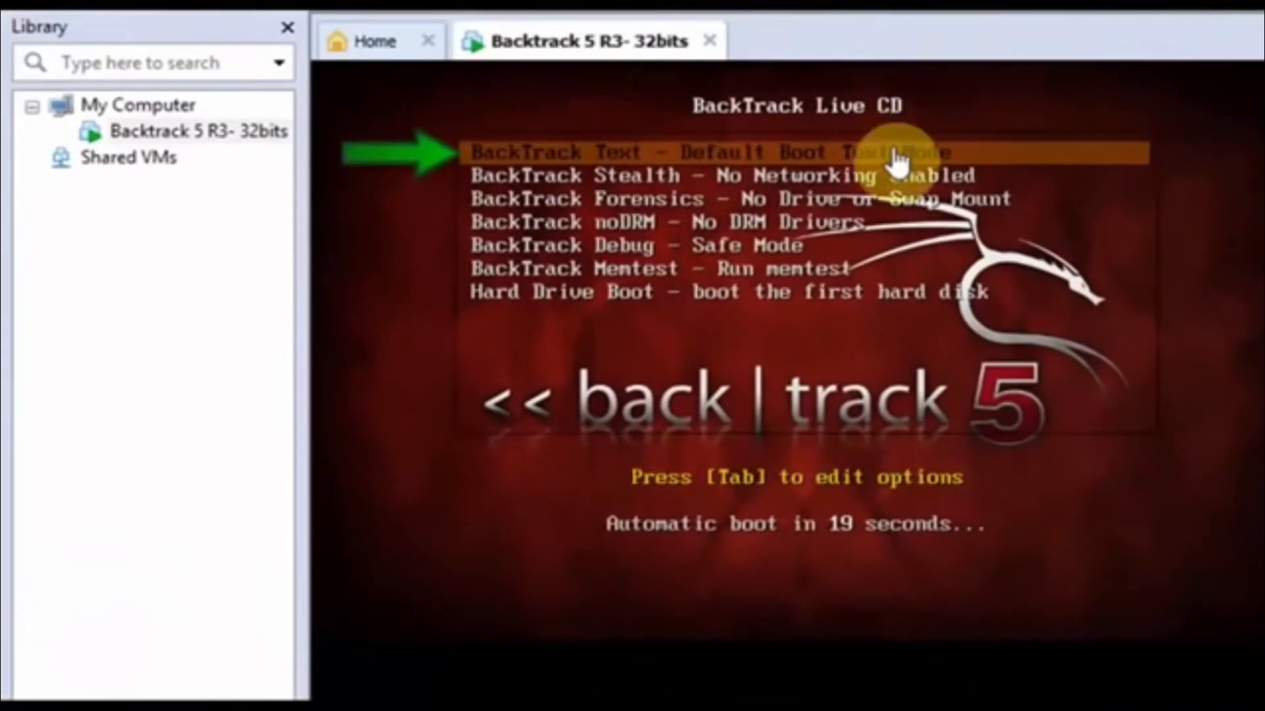
Boot the BackTrack Live CD in Default Boot Text Mode and maximize the virtual machine window
left_click(897, 158)
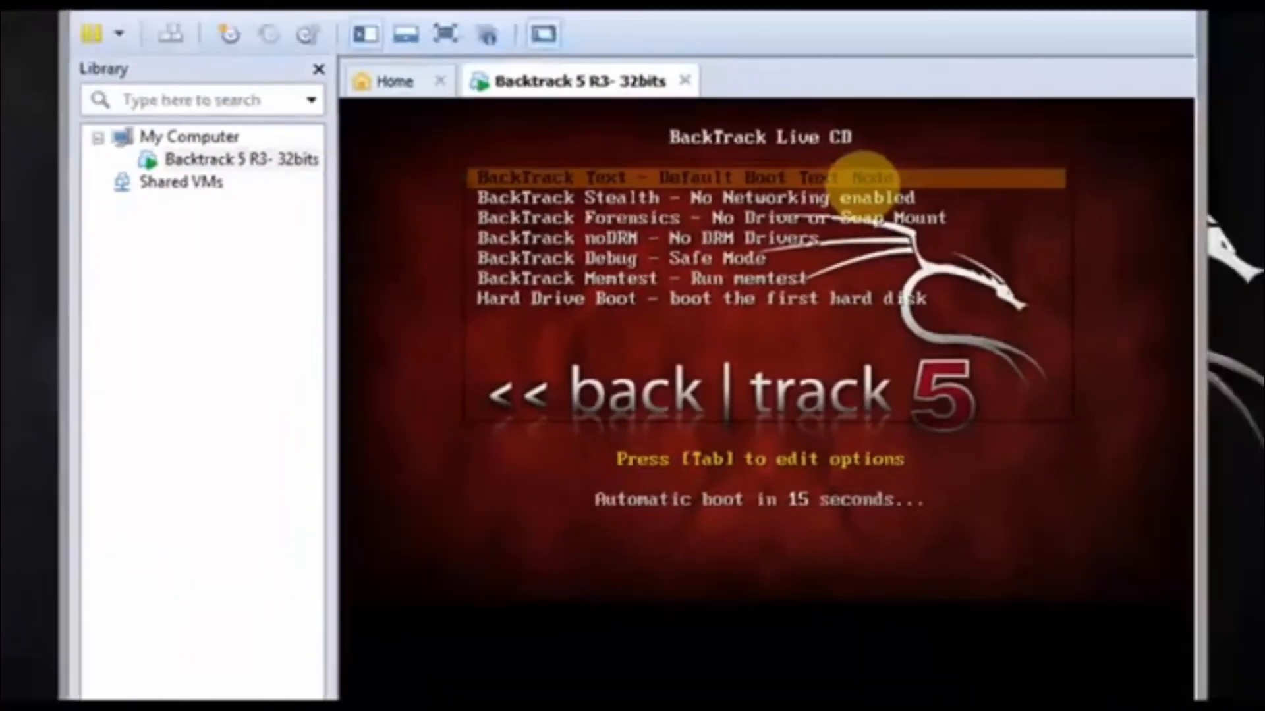
key("Return")
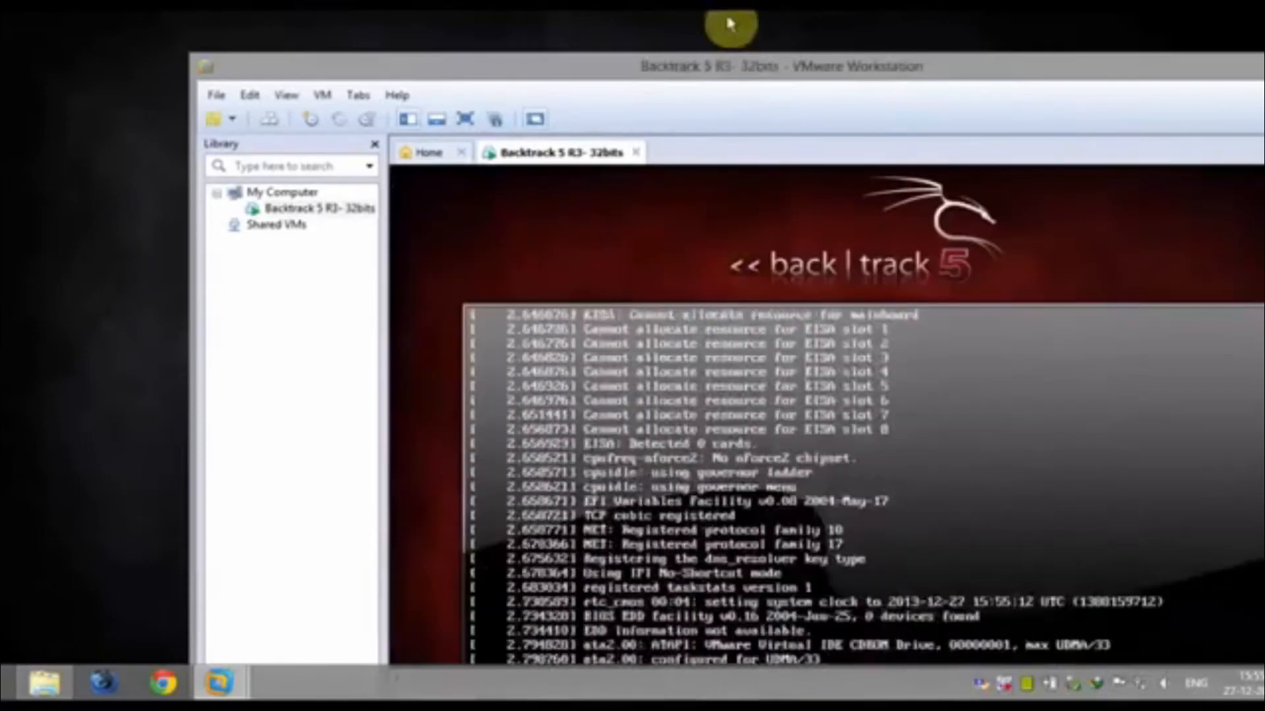
double_click(744, 65)
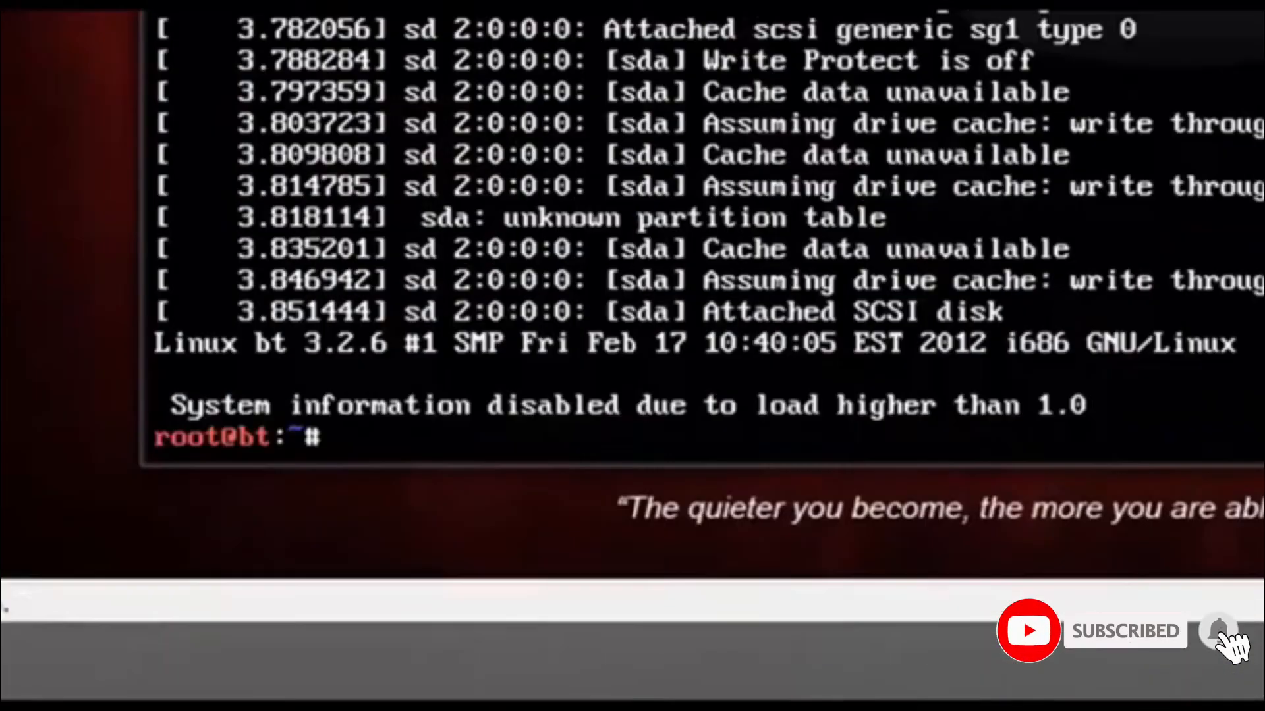
Start the BackTrack graphical desktop with startx and show the virtual machine in full screen
type("start")
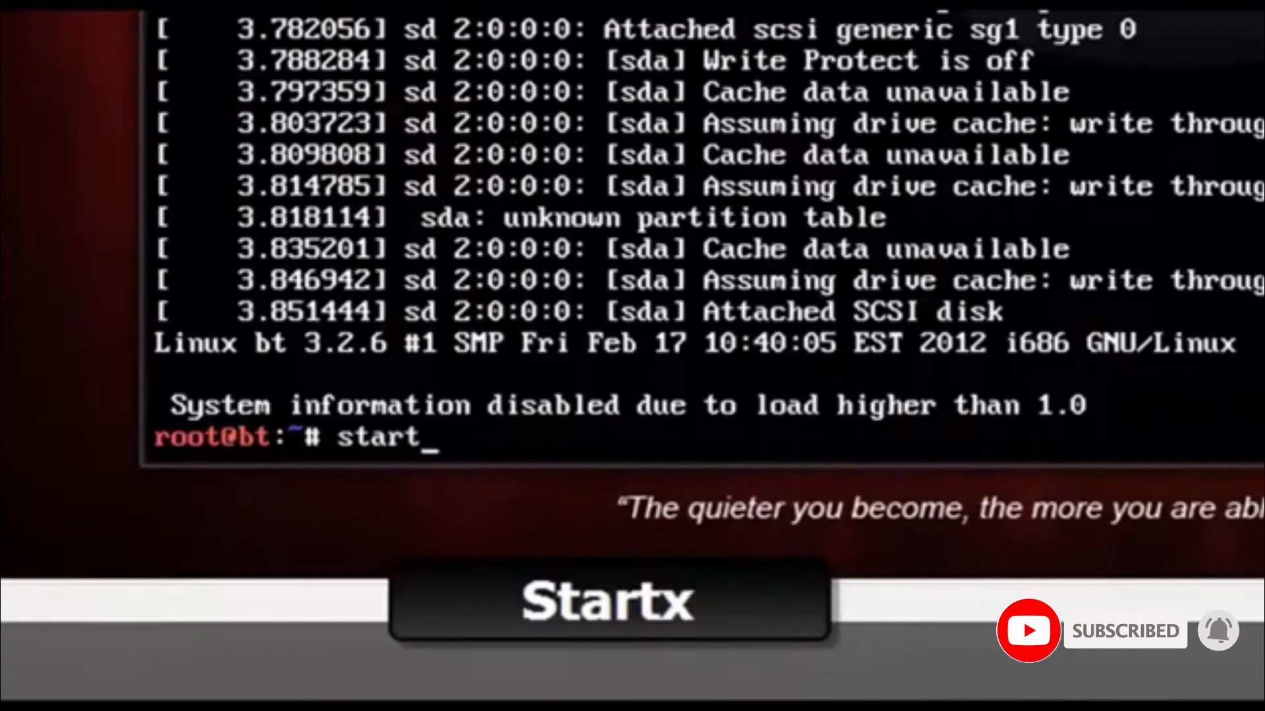
key("Return")
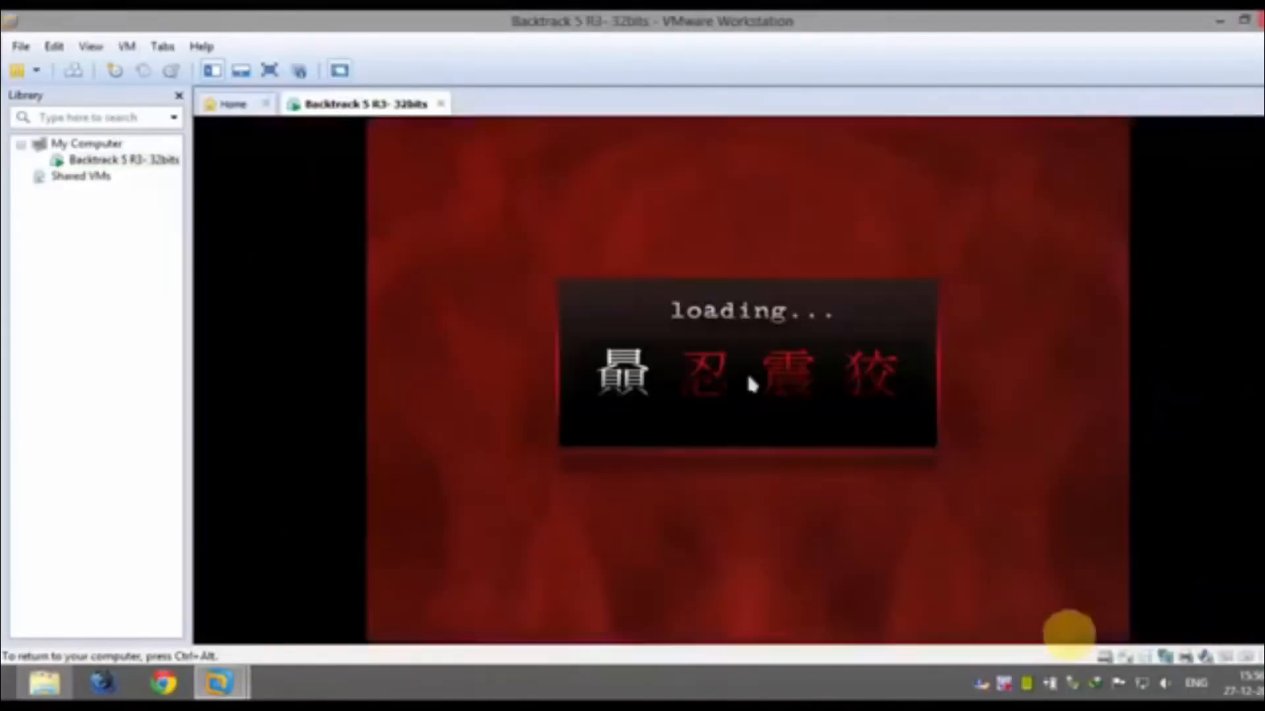
key("ctrl+alt+Return")
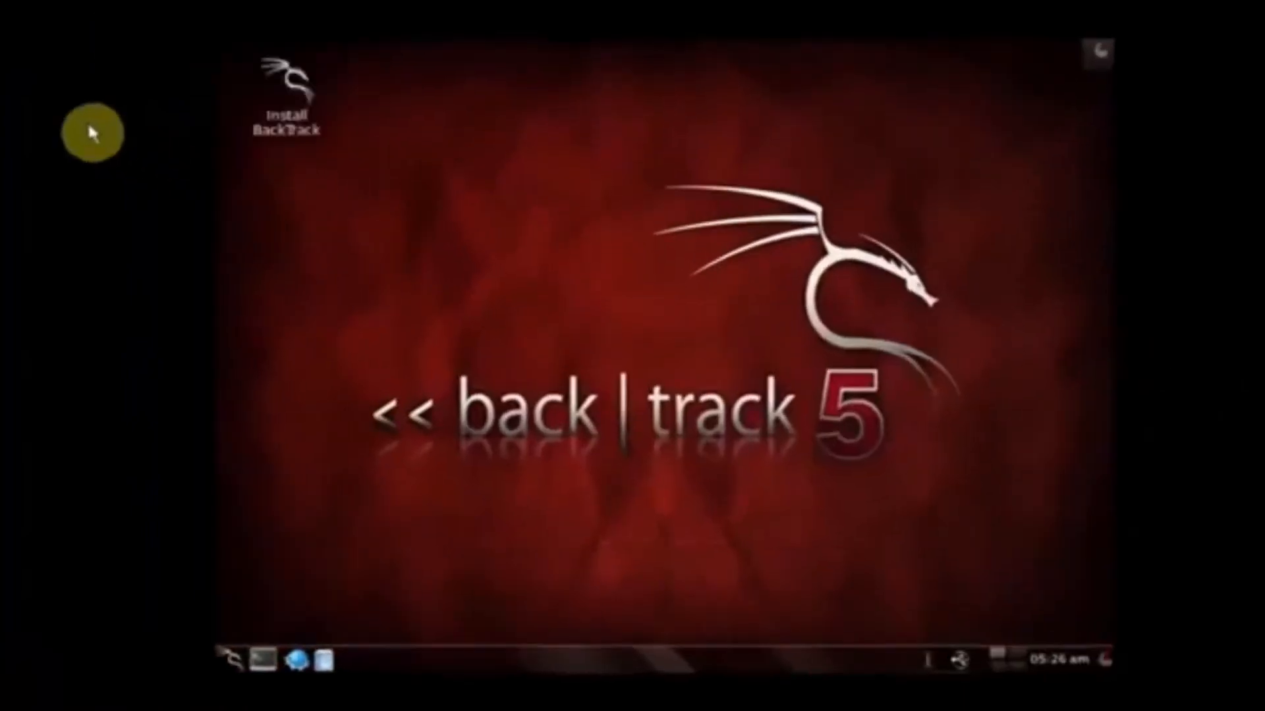
Launch the BackTrack installer in English and accept the region India with the time zone India Time
right_click(288, 113)
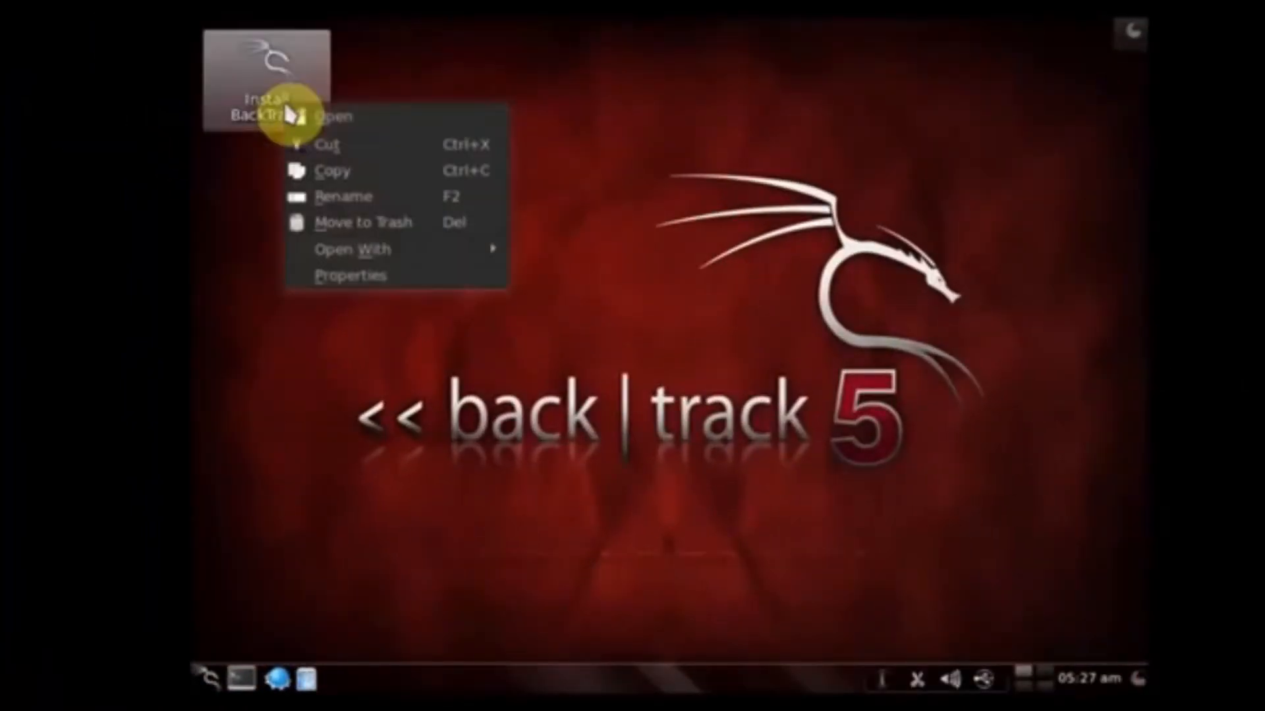
left_click(318, 117)
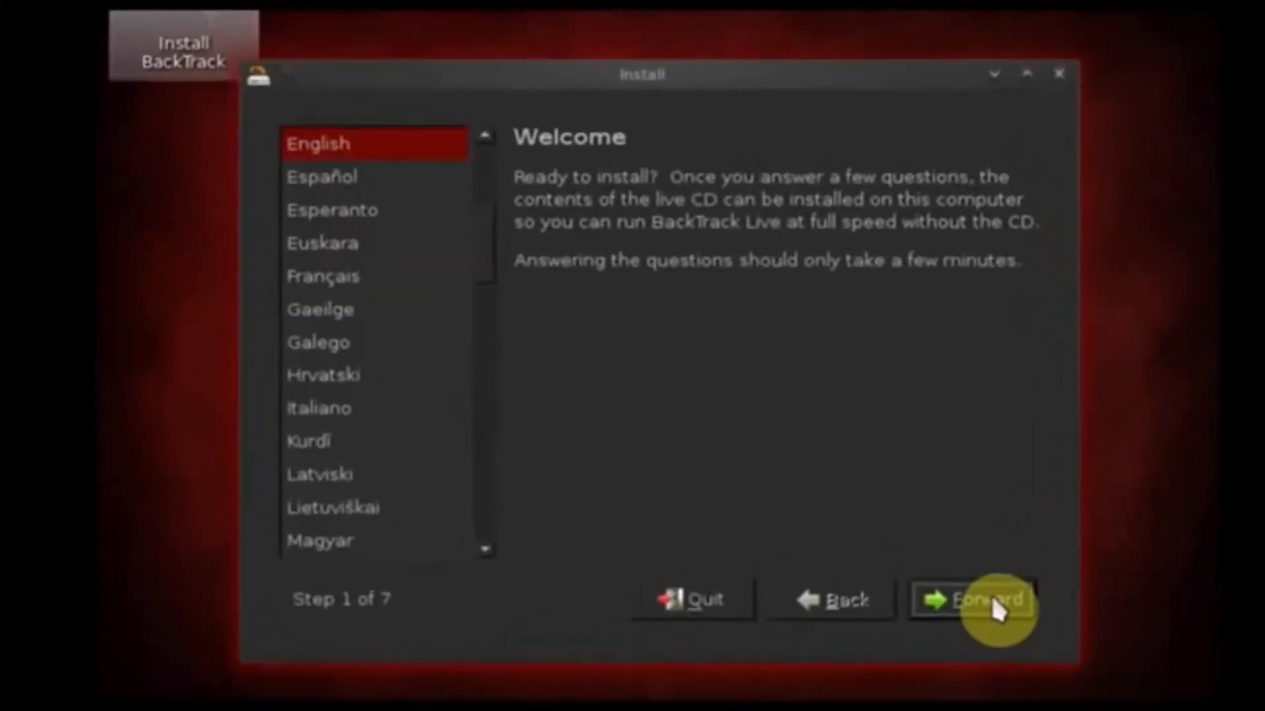
left_click(996, 608)
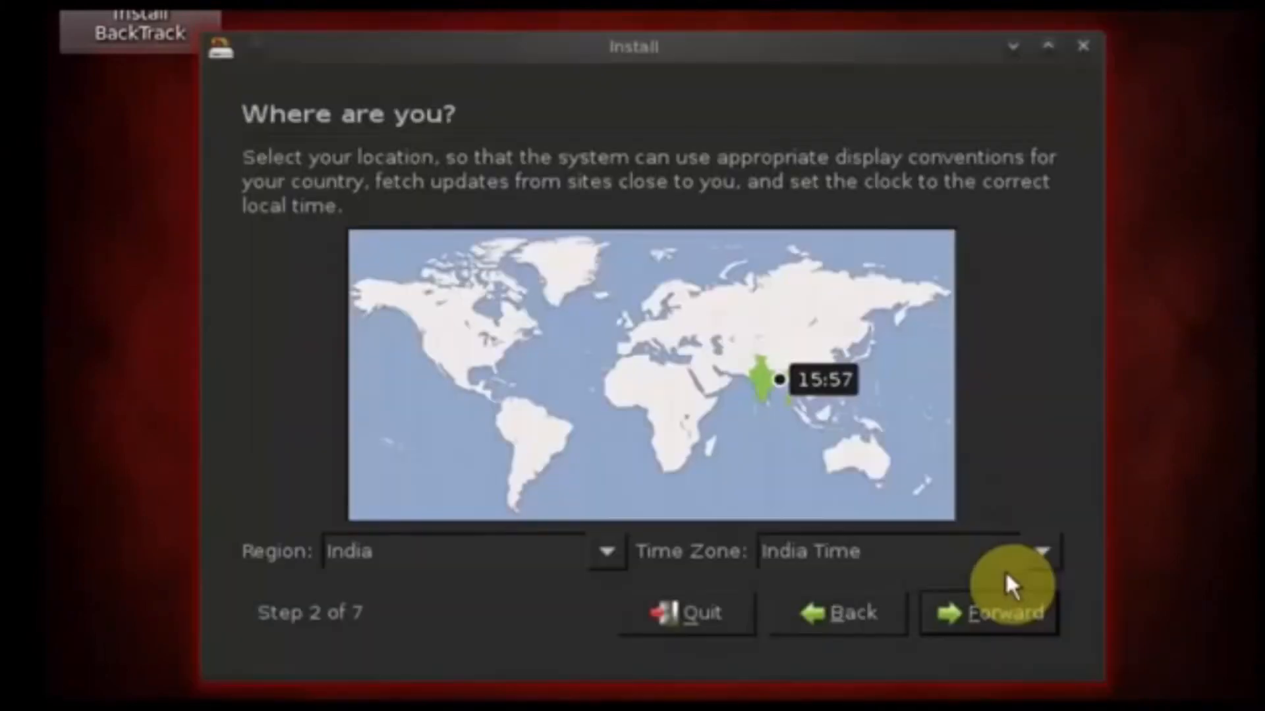
left_click(1007, 580)
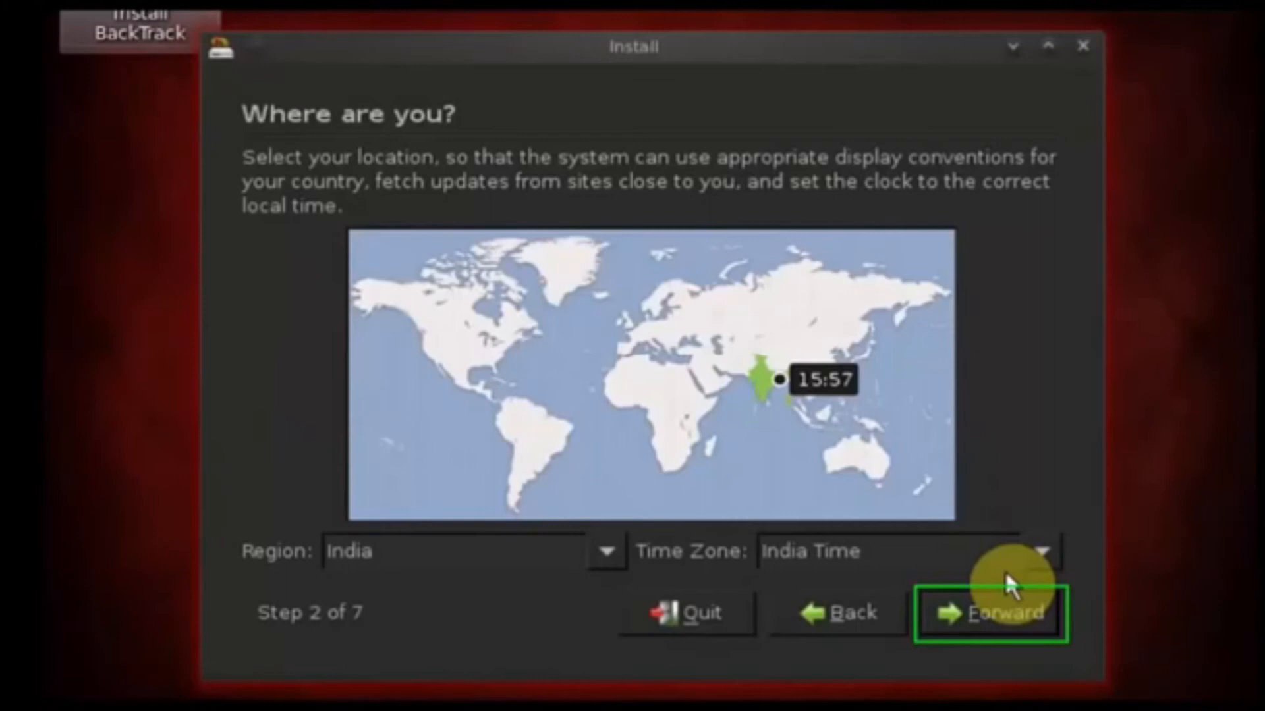
left_click(988, 616)
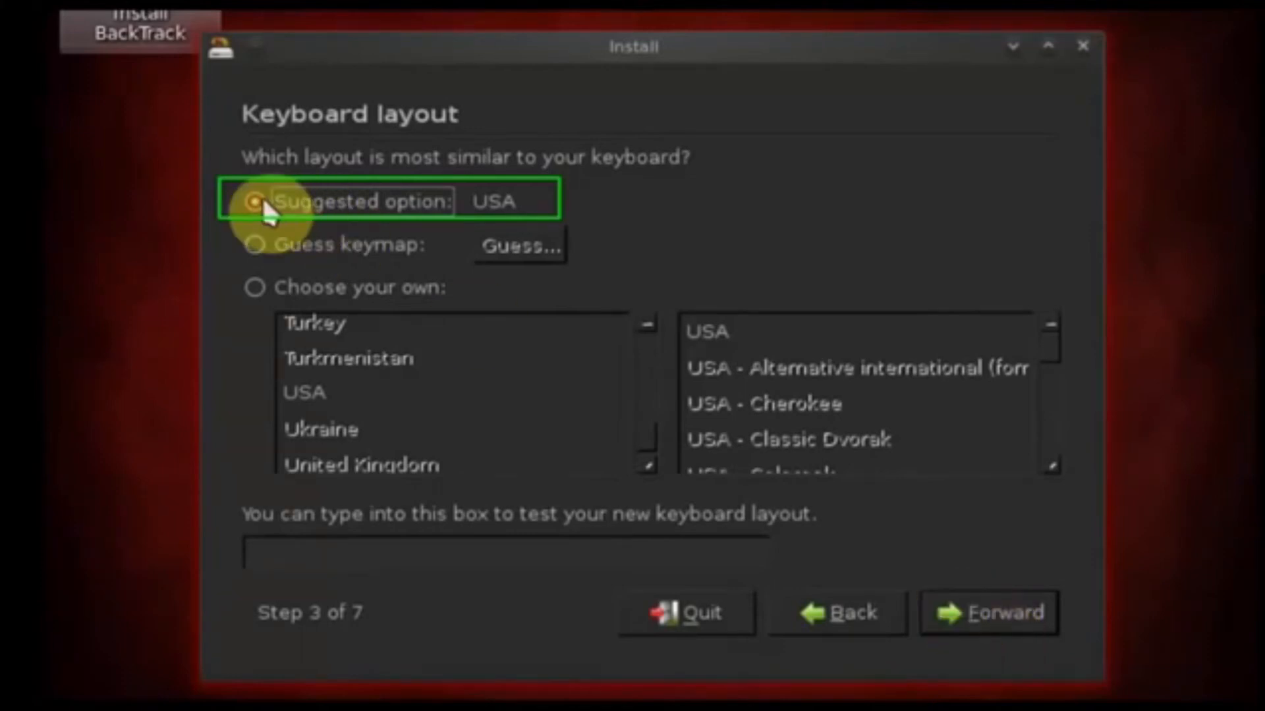
Accept the suggested USA keyboard layout and choose to erase and use the entire virtual disk
left_click(958, 630)
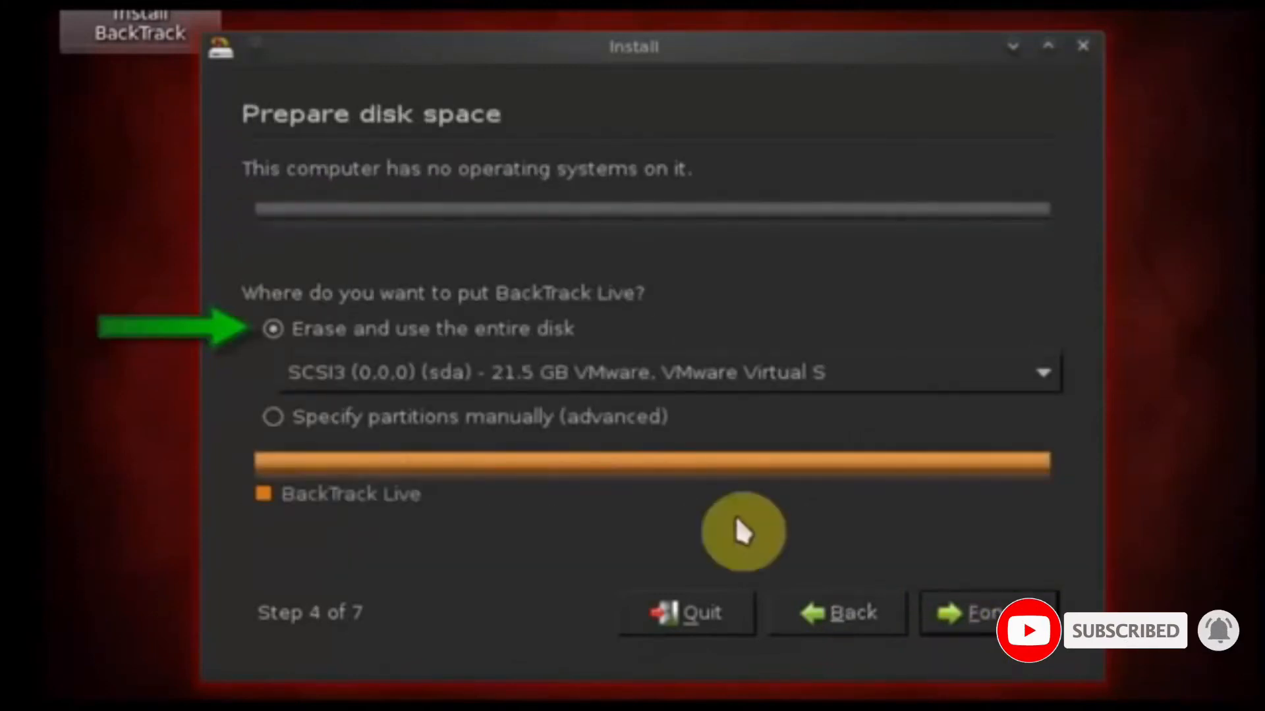
left_click(273, 331)
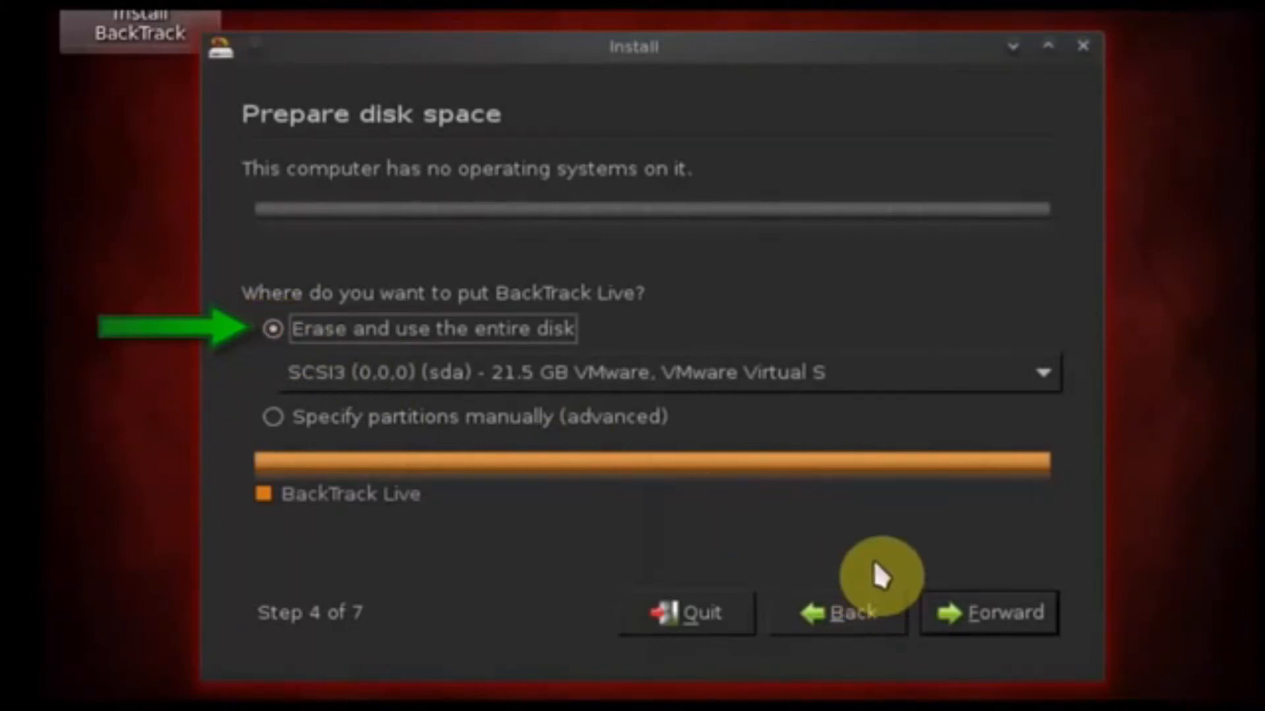
left_click(959, 622)
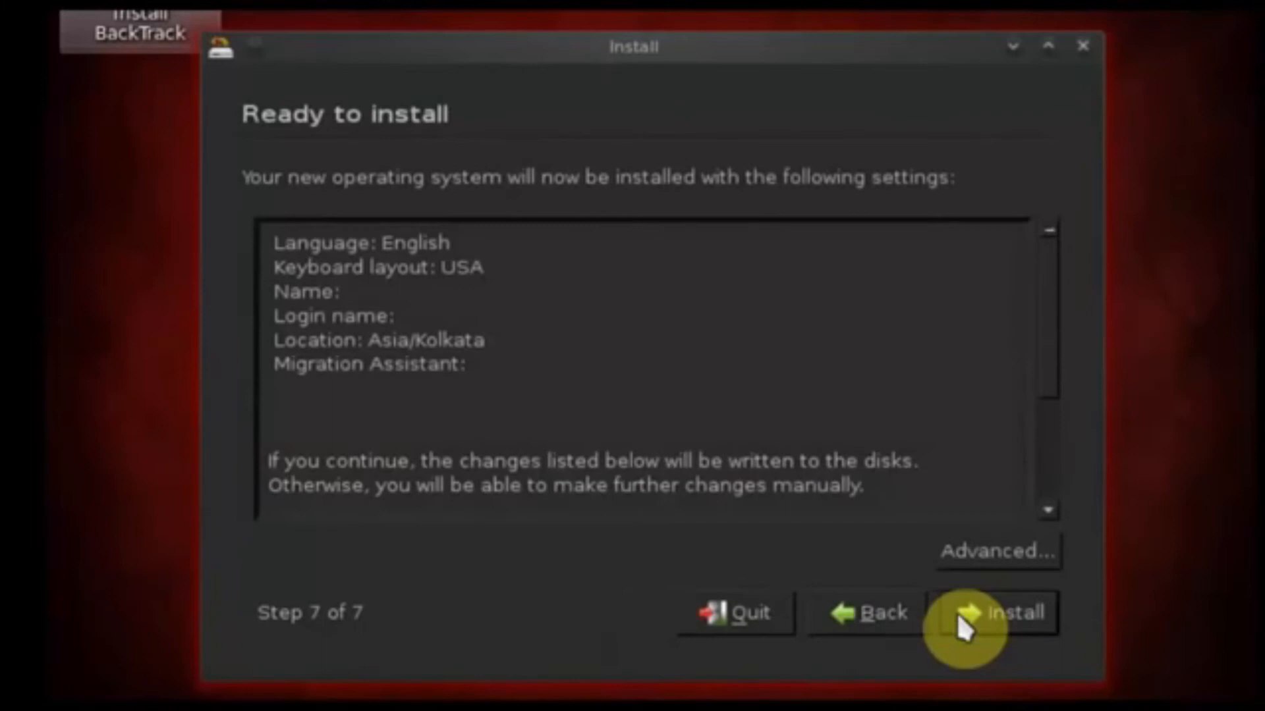
Review the installation summary, install BackTrack to the disk, and restart the system once it finishes
left_click_drag(1047, 389, 1046, 331)
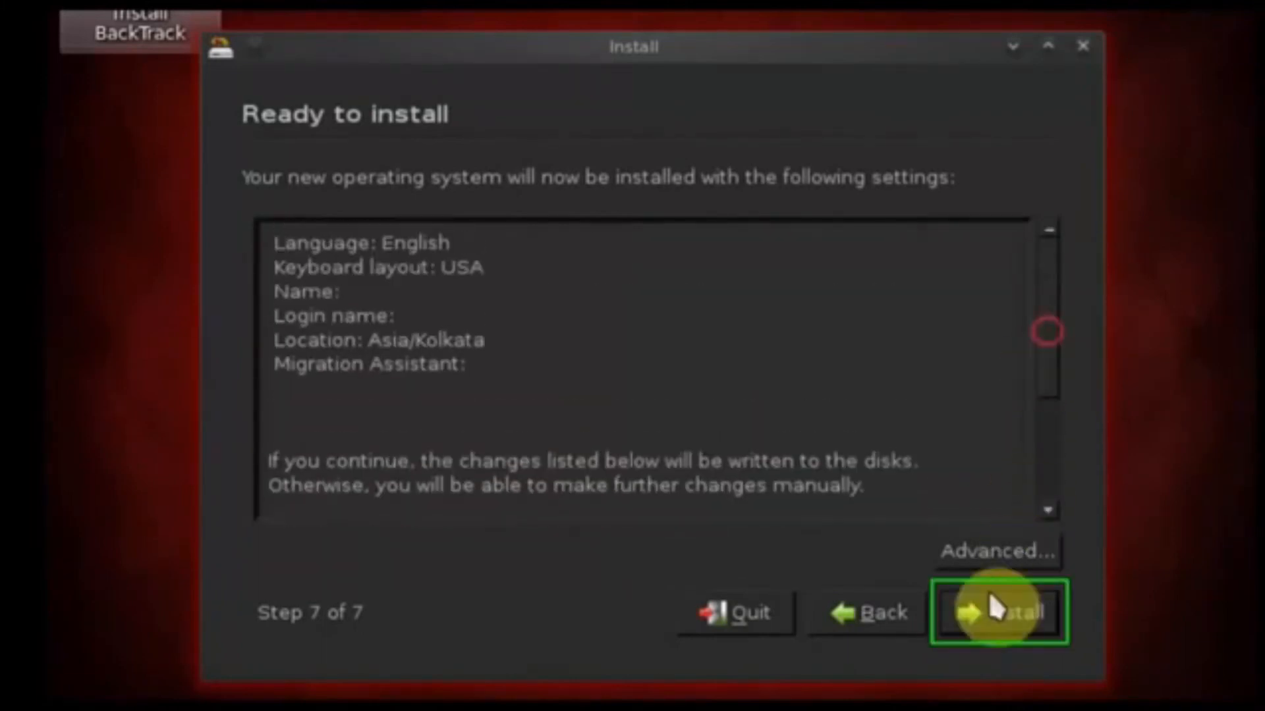
left_click(981, 616)
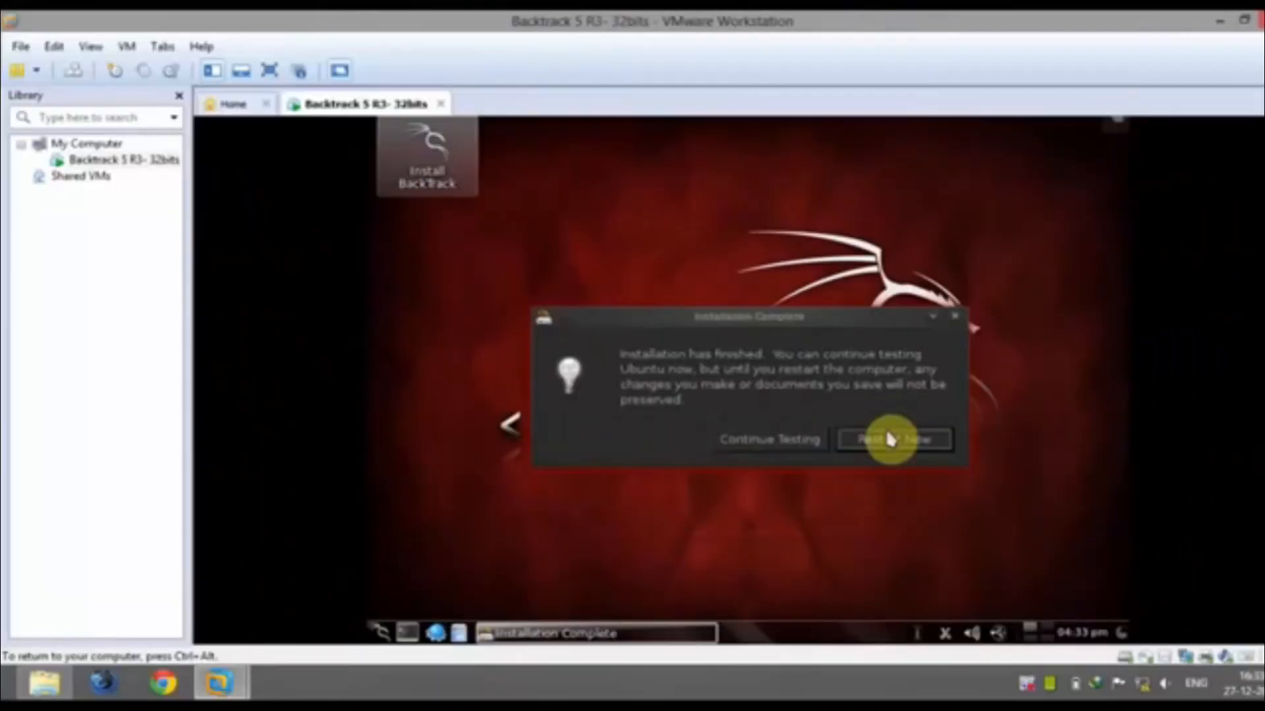
left_click(887, 441)
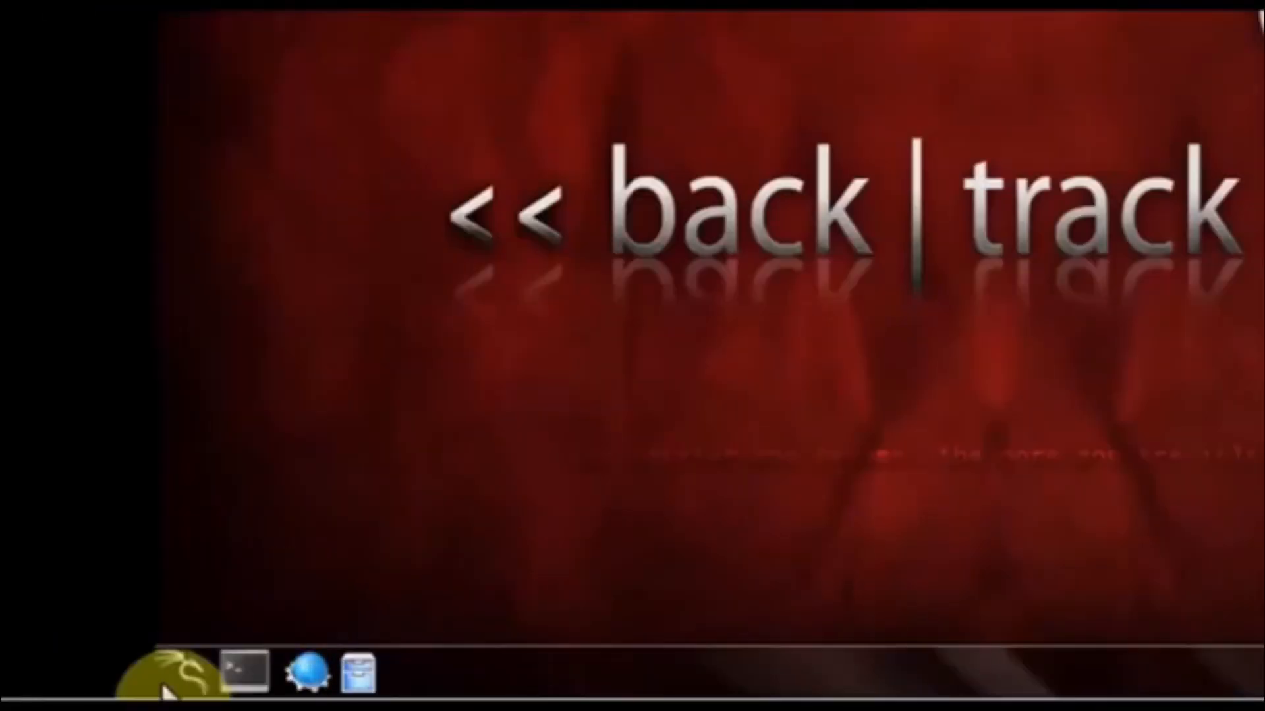
End the desktop session by logging out and power off BackTrack with shutdown -h 0
left_click(170, 688)
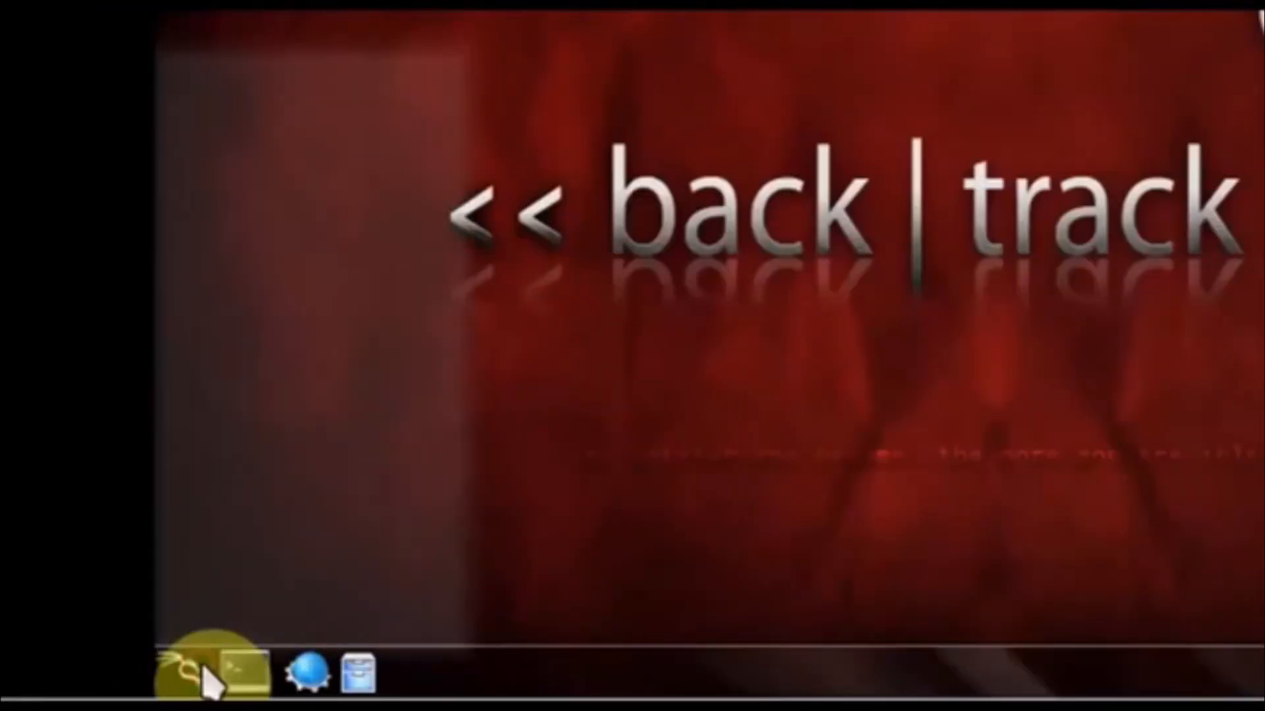
mouse_move(240, 633)
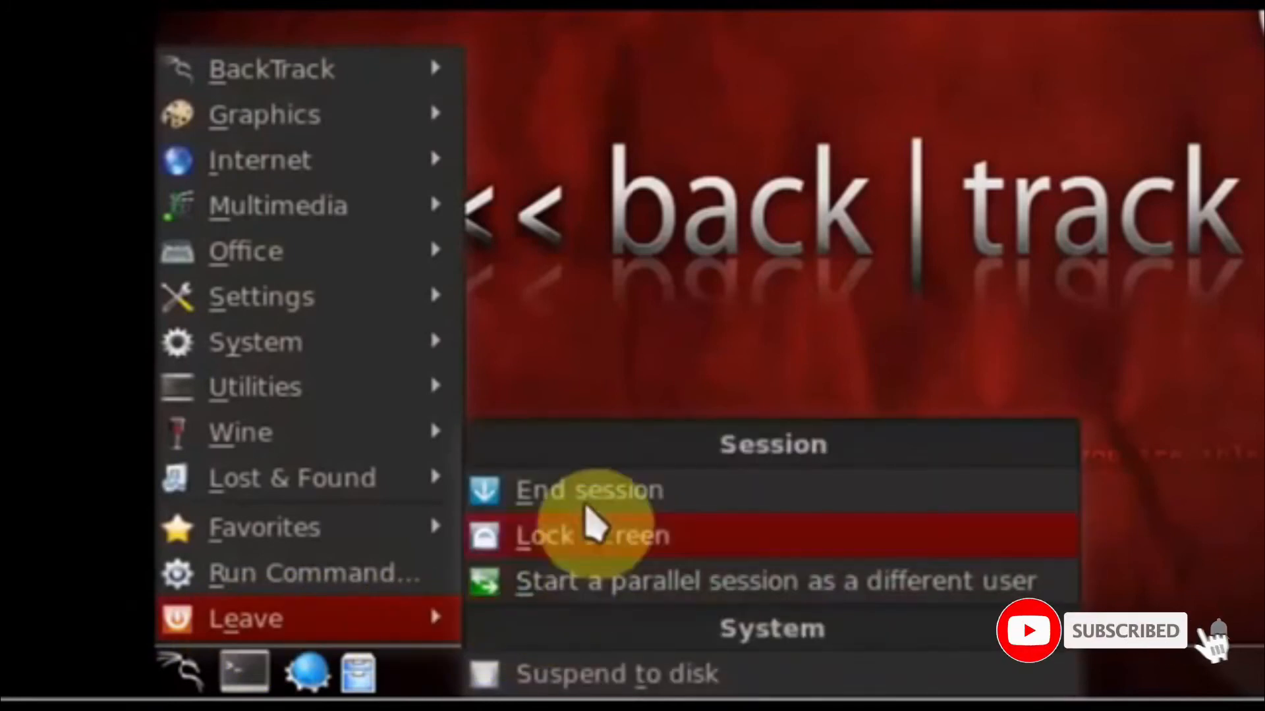
left_click(586, 502)
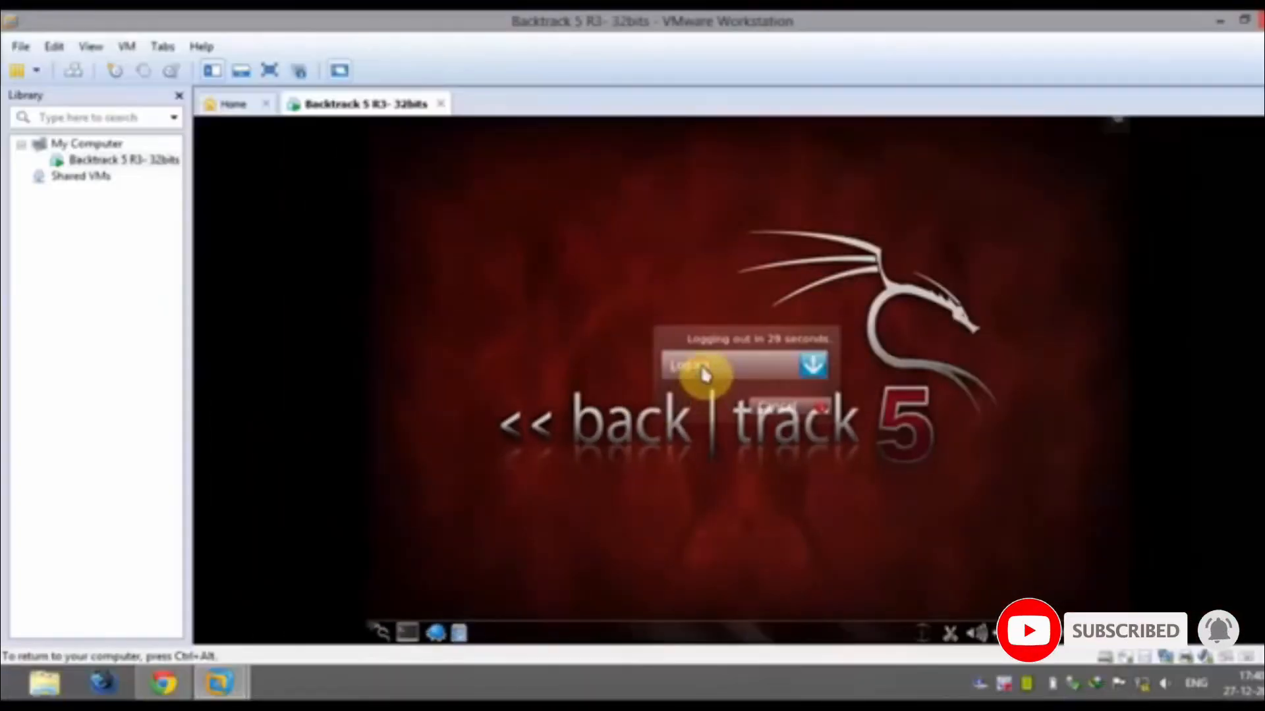
left_click(703, 373)
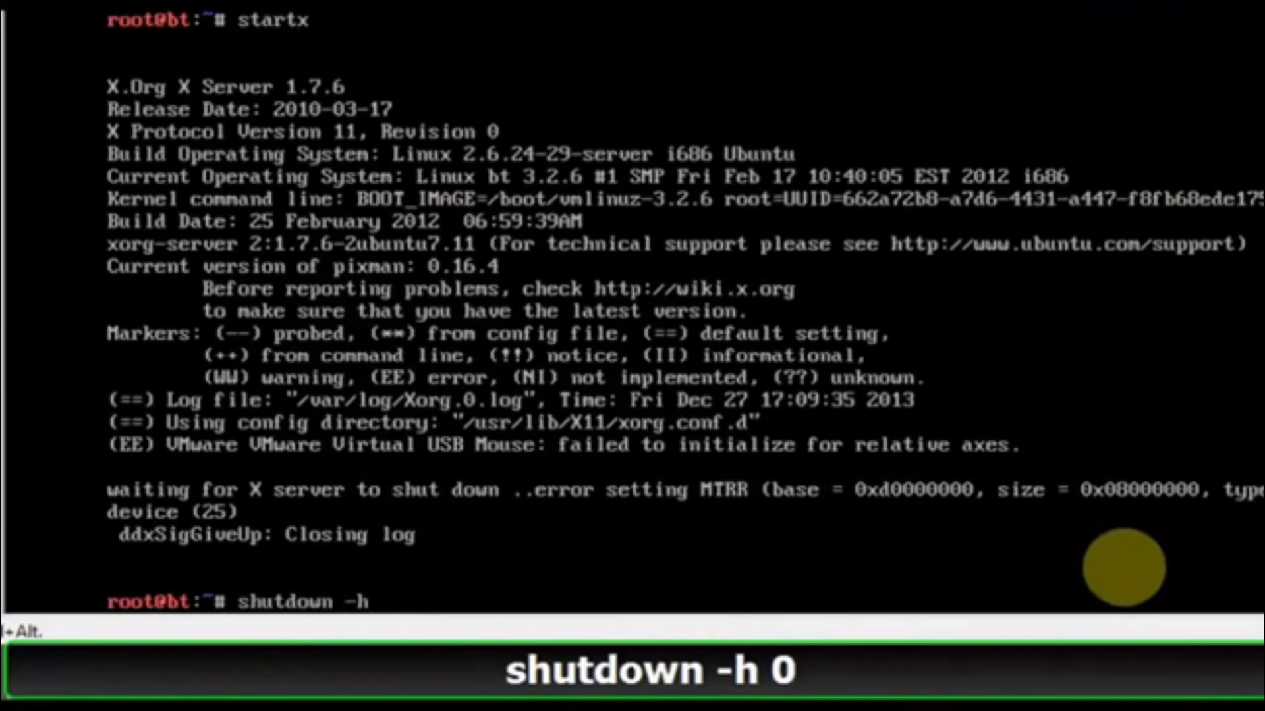
key("Return")
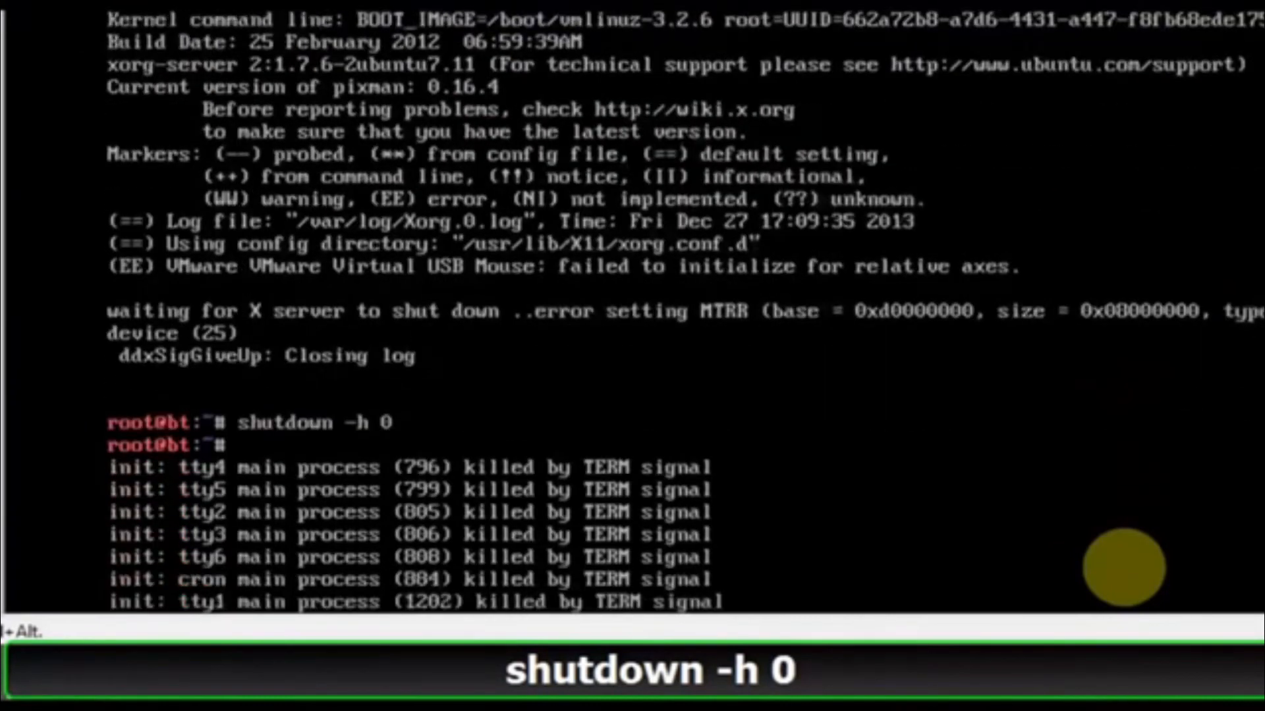